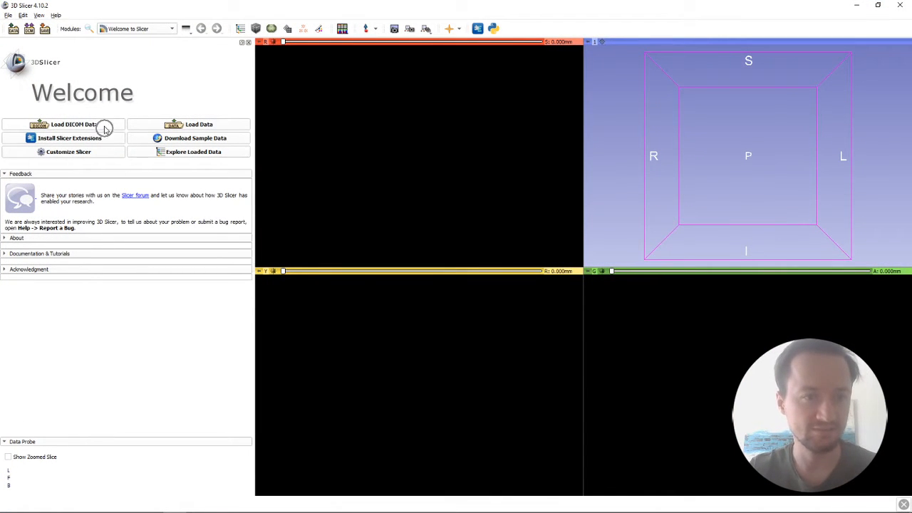
Step: Load the DICOM series and apply the CT-bone window/level preset to it in the Volumes module
left_click(105, 125)
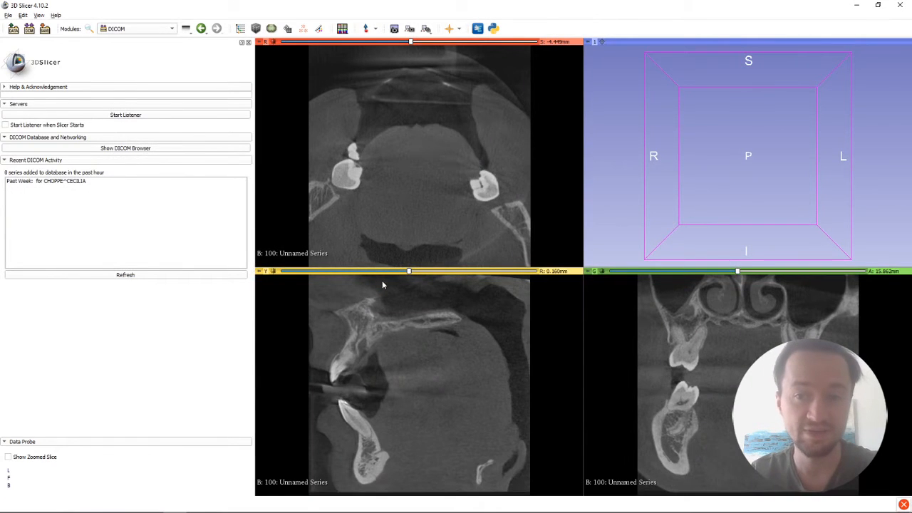
left_click(157, 34)
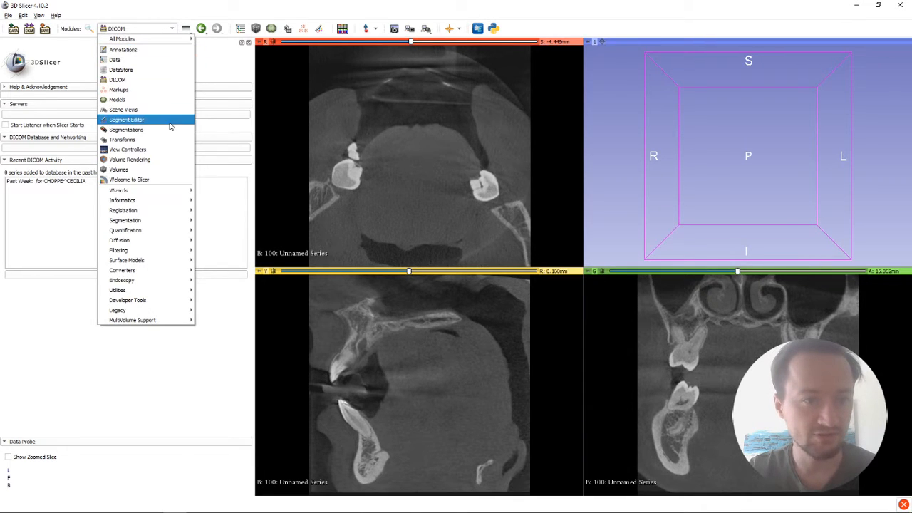
left_click(152, 170)
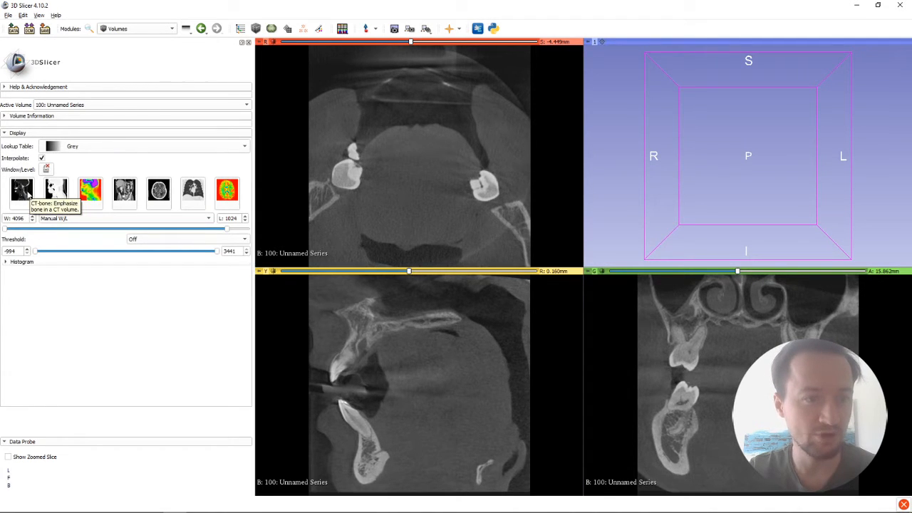
left_click(28, 195)
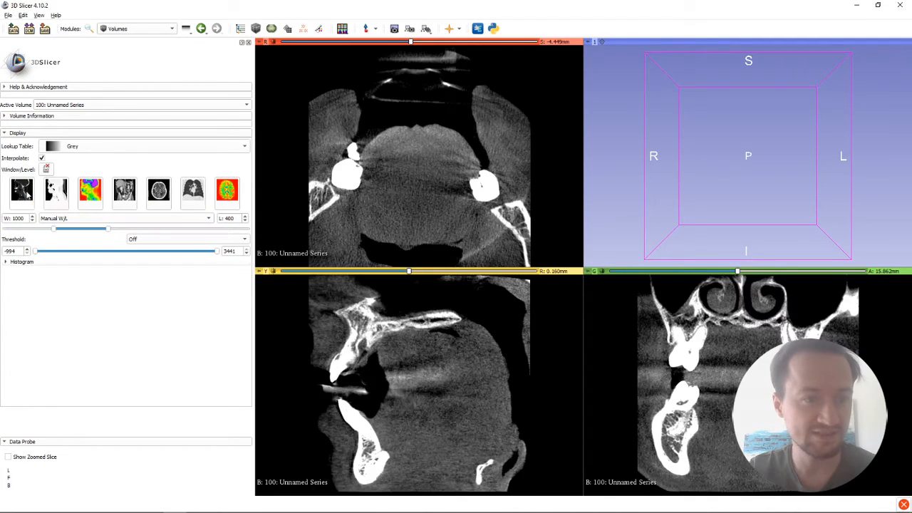
Step: Show the series as a 3D volume rendering using the MR-Default preset in the Volume Rendering module
left_click(160, 29)
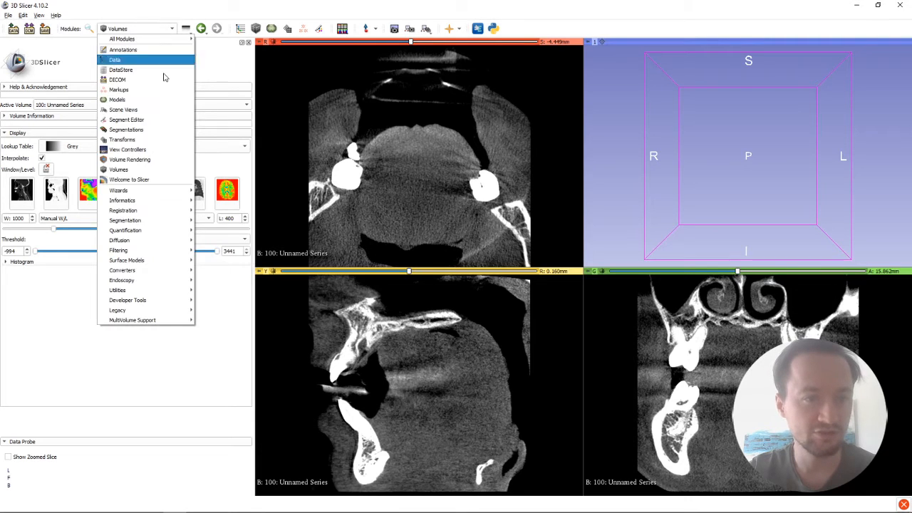
left_click(156, 160)
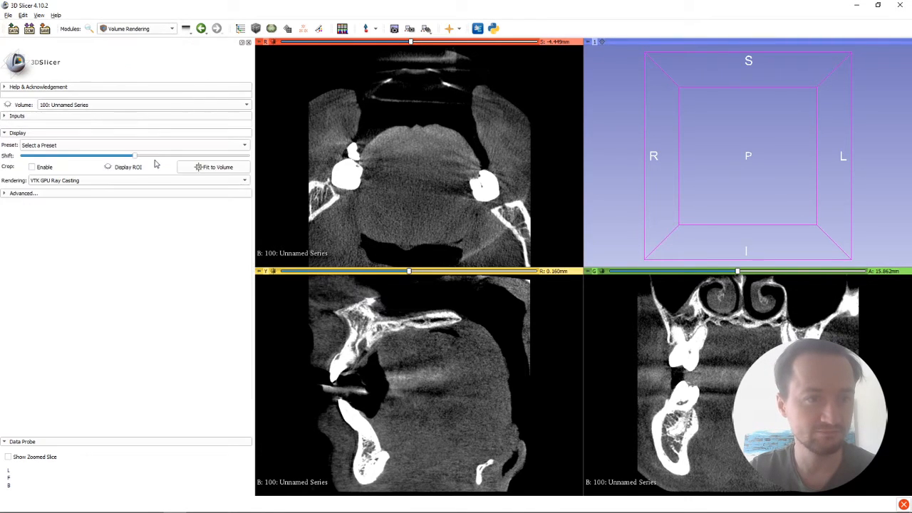
left_click(133, 146)
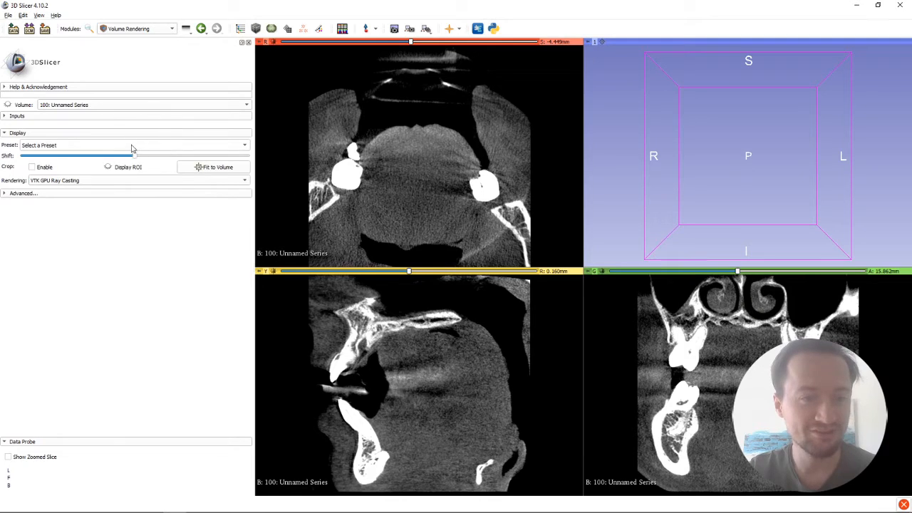
scroll(135, 207, "down", 1)
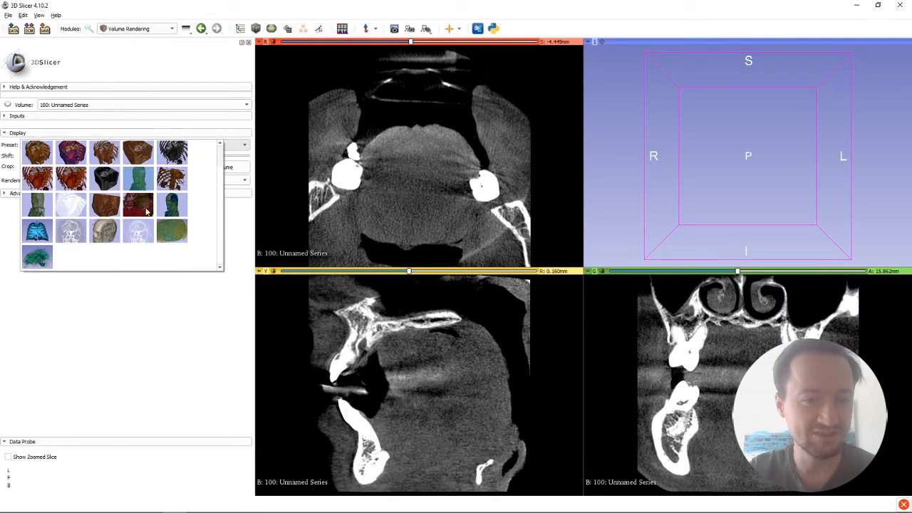
left_click(105, 231)
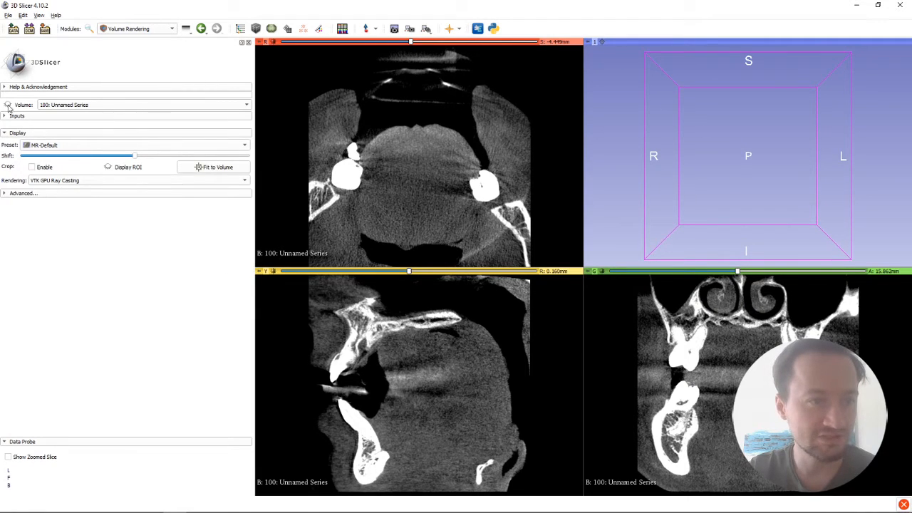
left_click(8, 106)
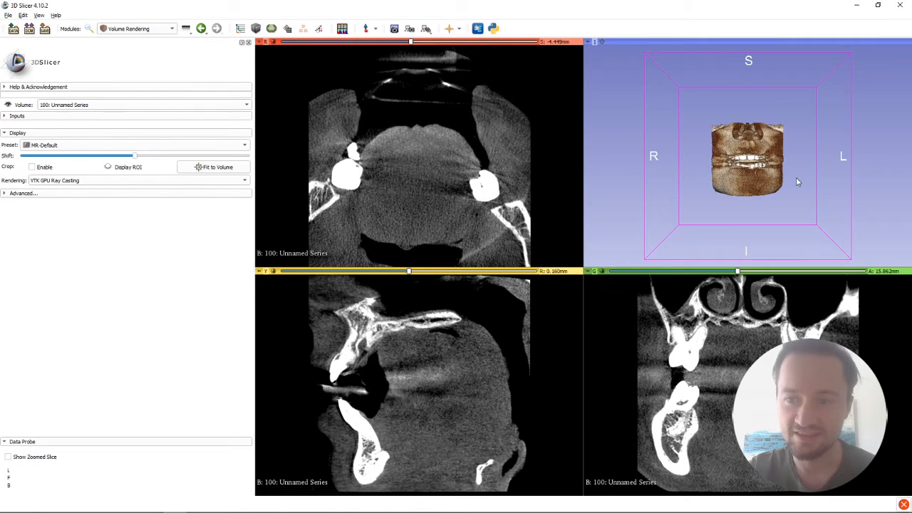
Step: Increase the volume rendering's Shift until soft tissue is hidden and only bone and teeth remain, checking the jaws from the side
scroll(795, 183, "down", 3)
scroll(798, 182, "up", 8)
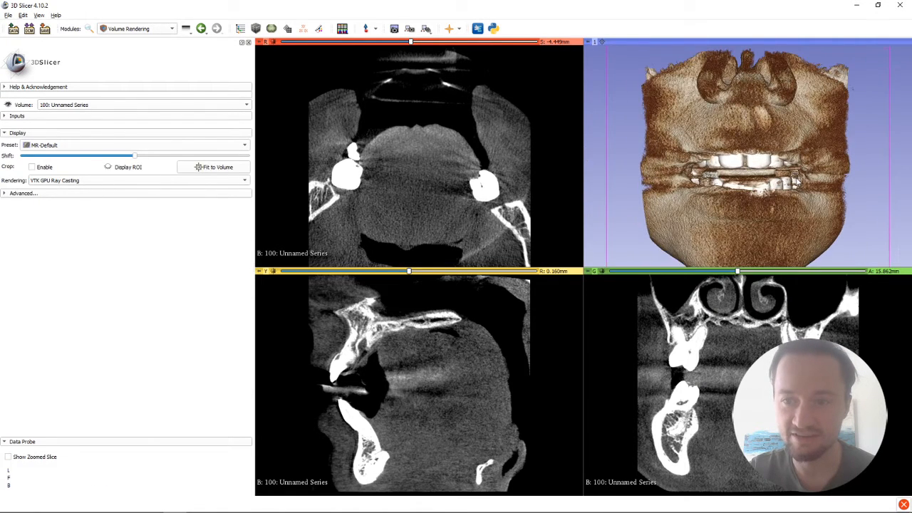
scroll(796, 182, "down", 2)
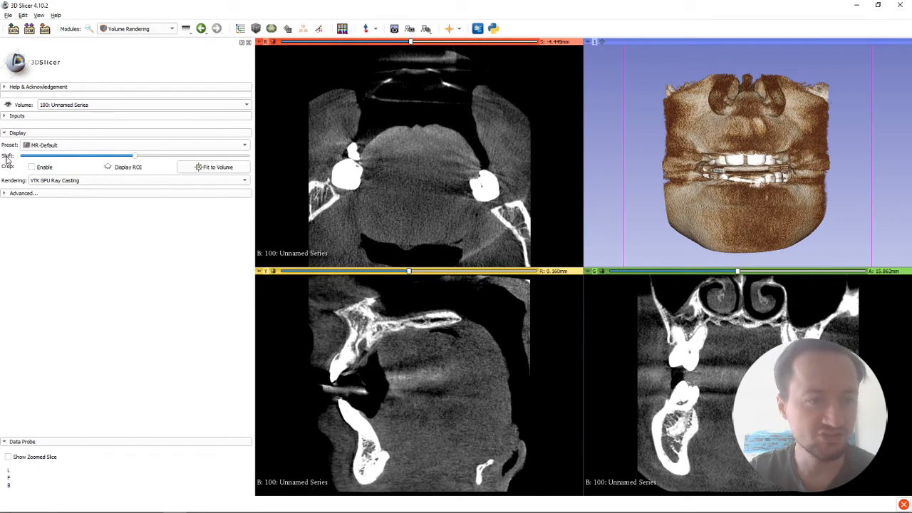
left_click_drag(141, 159, 159, 159)
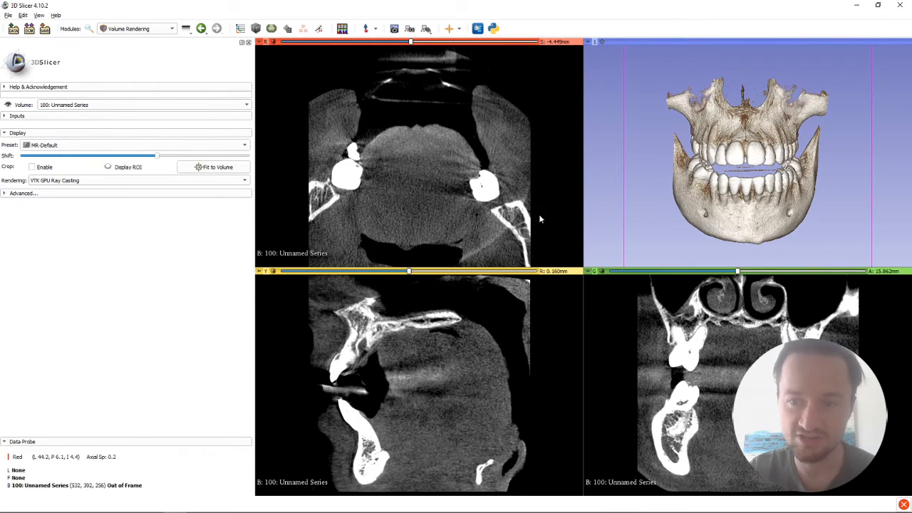
left_click_drag(755, 190, 774, 192)
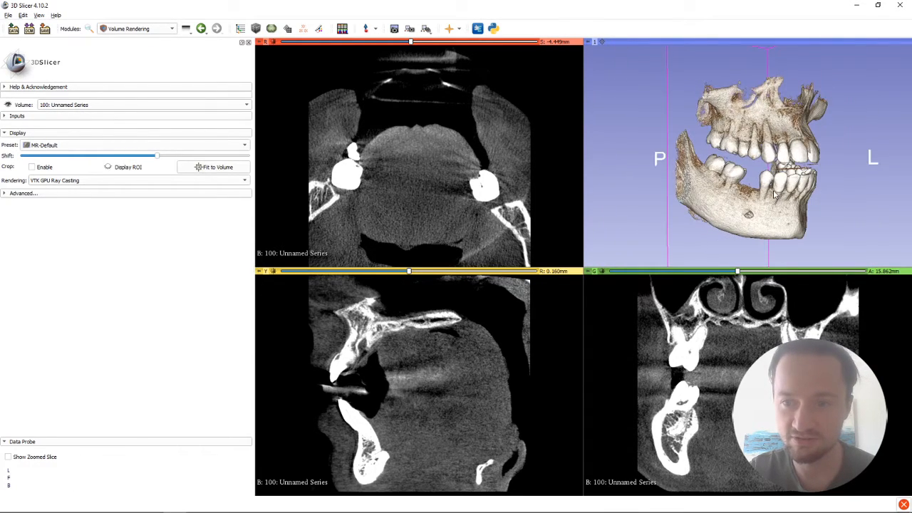
scroll(775, 193, "down", 2)
scroll(775, 194, "up", 1)
scroll(775, 193, "down", 6)
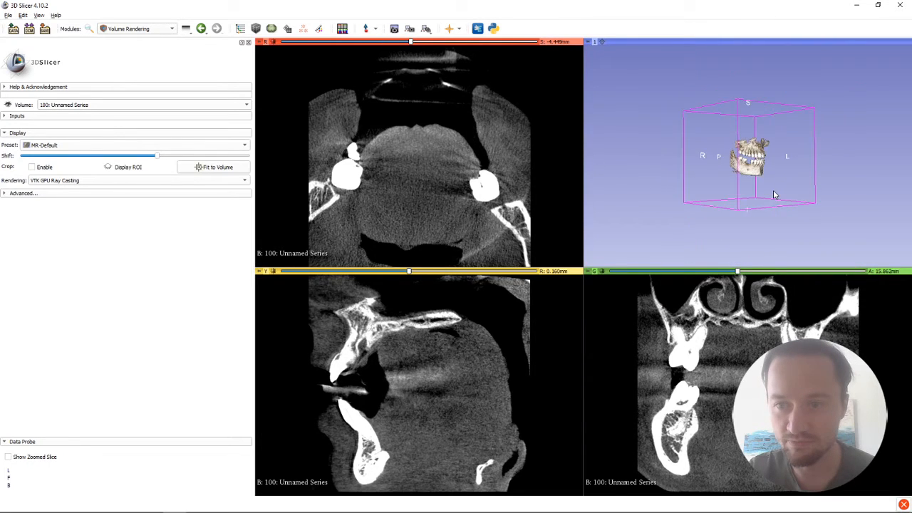
scroll(775, 194, "up", 3)
scroll(775, 194, "up", 8)
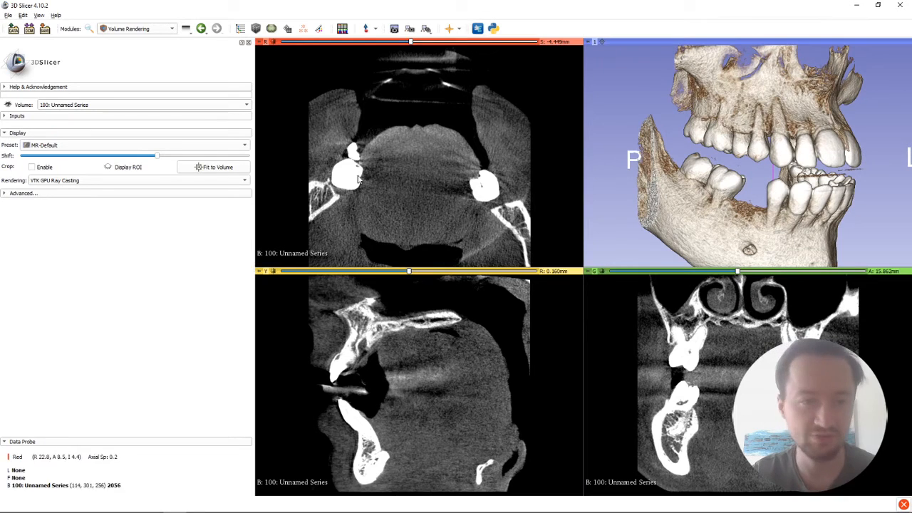
mouse_move(163, 159)
left_mouse_down()
mouse_move(178, 159)
mouse_move(148, 159)
mouse_move(156, 157)
left_mouse_up()
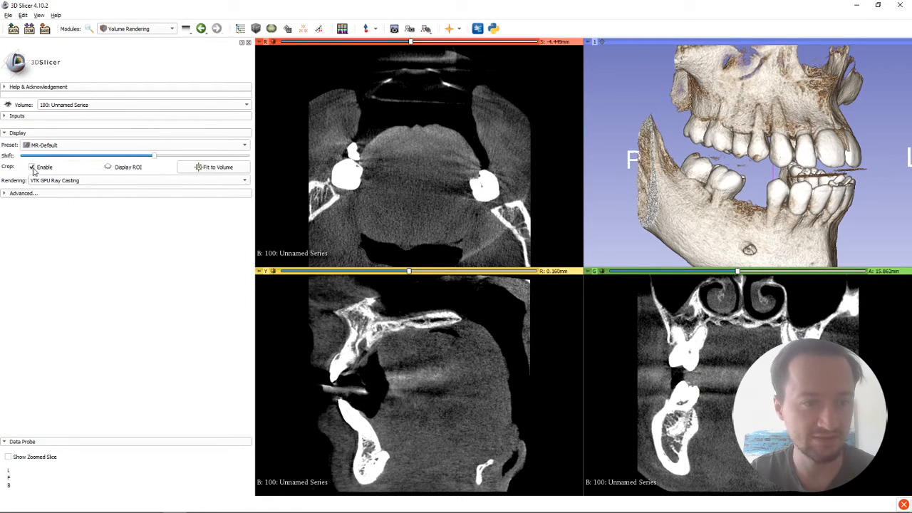
Step: Enable cropping of the volume rendering, display the crop ROI and fit it to the volume
left_click(108, 167)
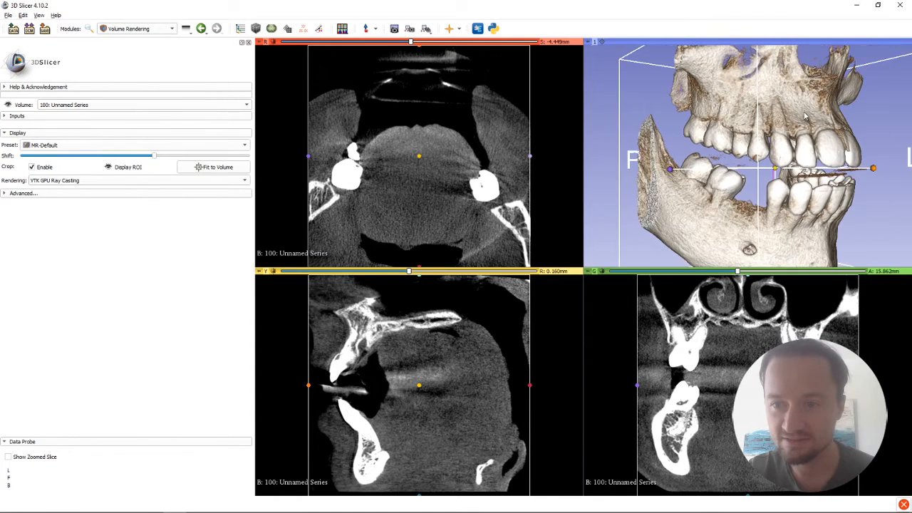
scroll(805, 116, "down", 2)
right_click_drag(830, 127, 808, 174)
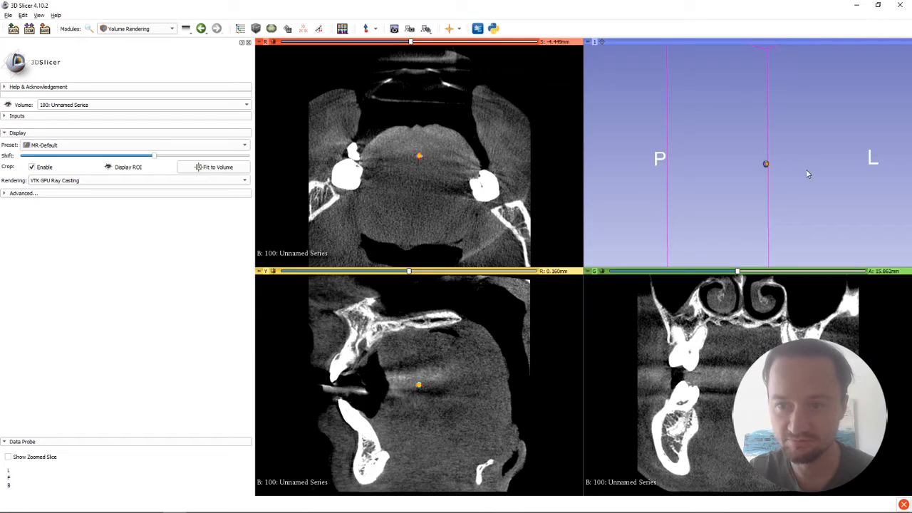
left_click(214, 168)
left_click_drag(825, 165, 823, 163)
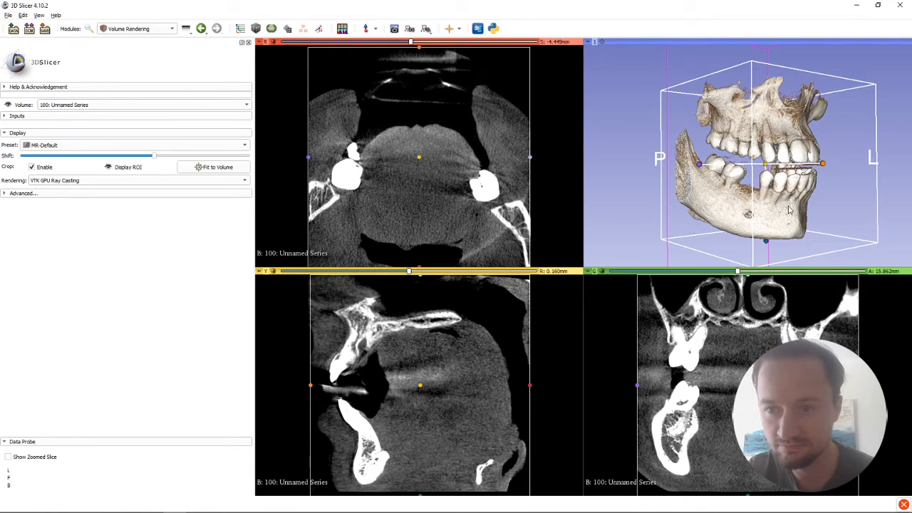
Step: Crop the rendering to the lower jaw by lowering the ROI's upper face and moving its rear face forward
left_click_drag(898, 205, 775, 207)
left_click_drag(746, 87, 746, 157)
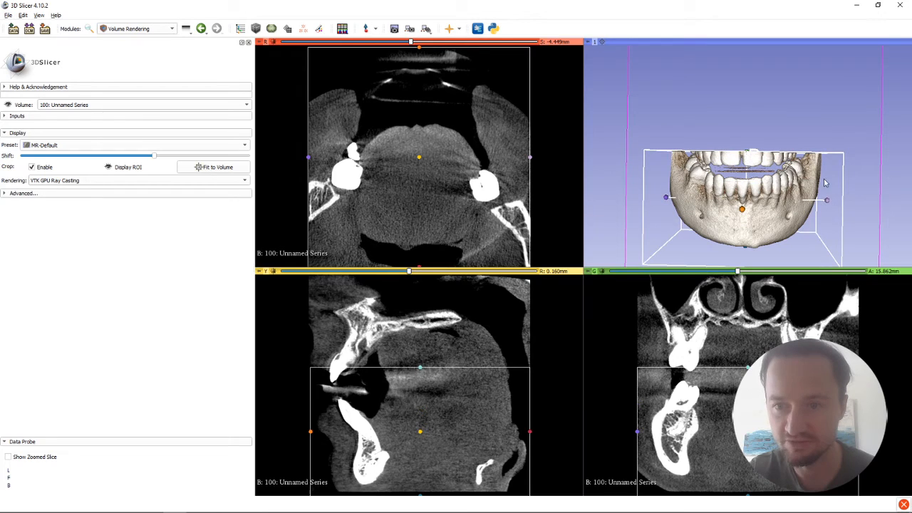
left_click_drag(874, 197, 731, 194)
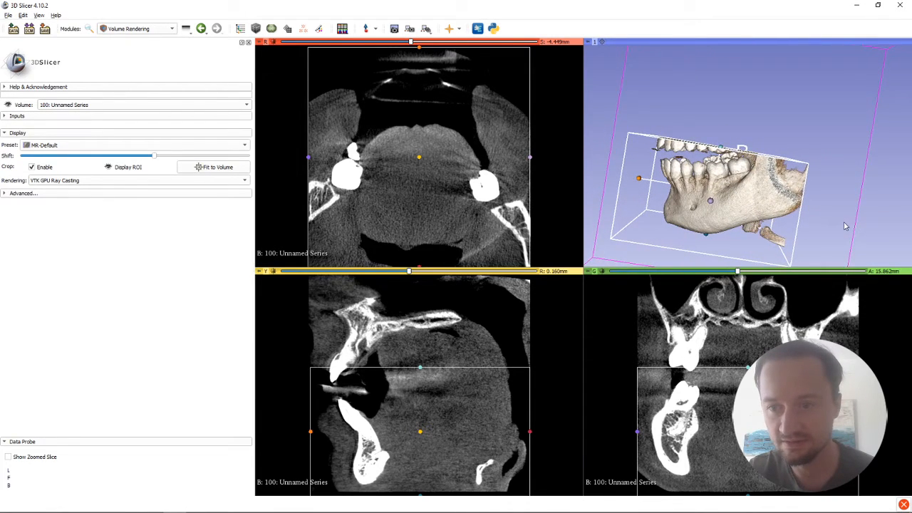
left_click_drag(844, 222, 747, 200)
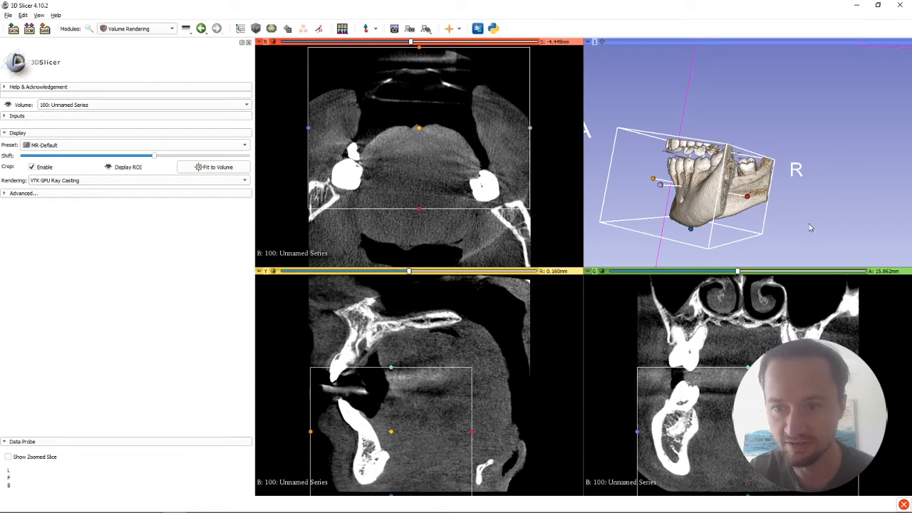
left_click_drag(810, 228, 755, 210)
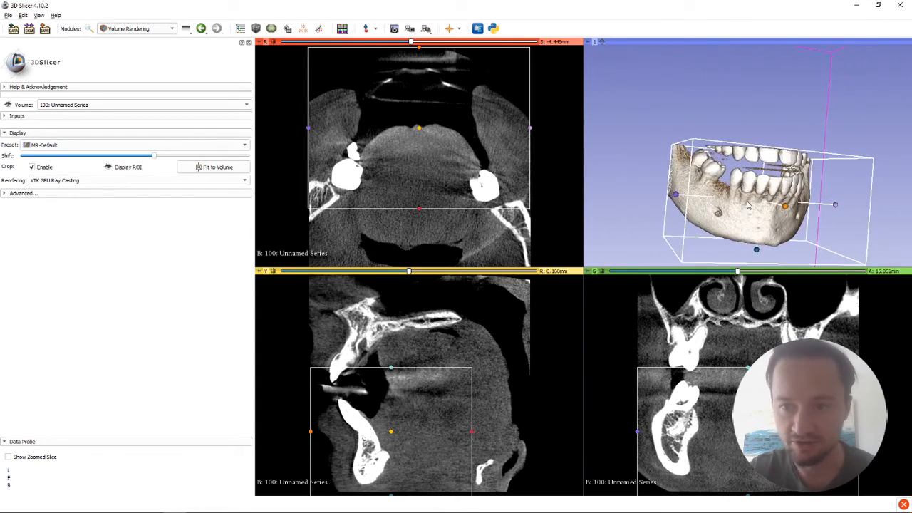
Step: Hide the crop ROI and keep VTK GPU Ray Casting as the rendering method
left_click(110, 169)
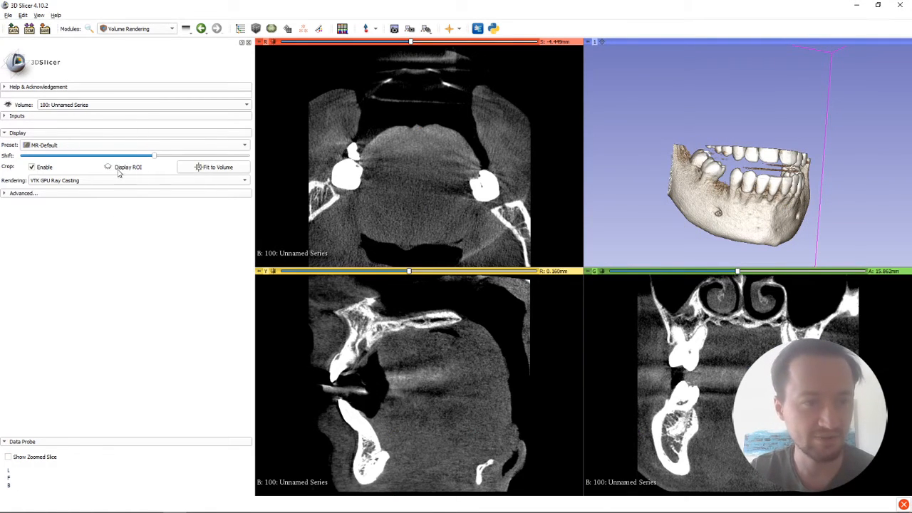
left_click(109, 182)
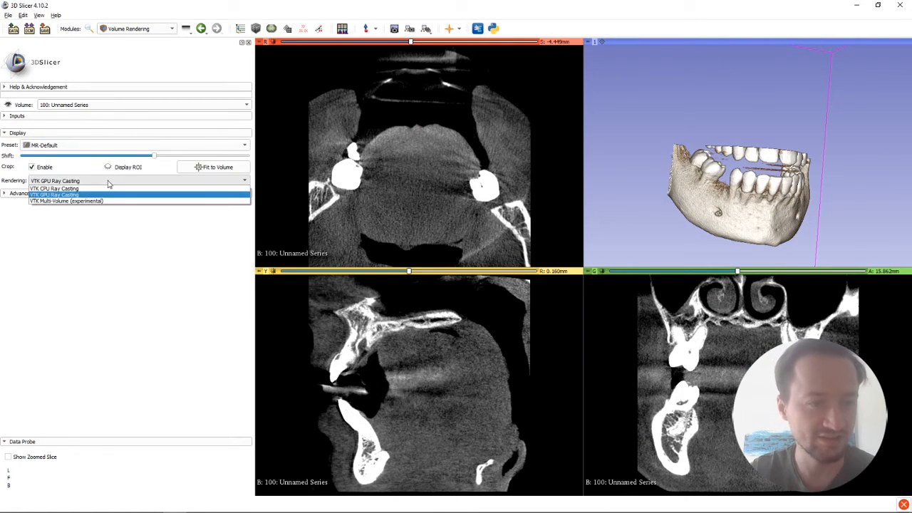
left_click(64, 196)
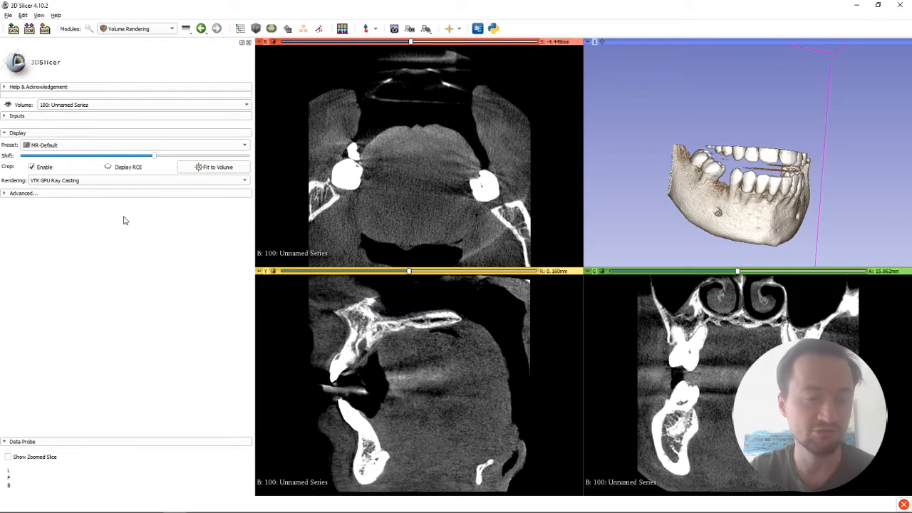
Step: Open the Segment Editor and add two empty segments to the segmentation of the series
left_click(156, 30)
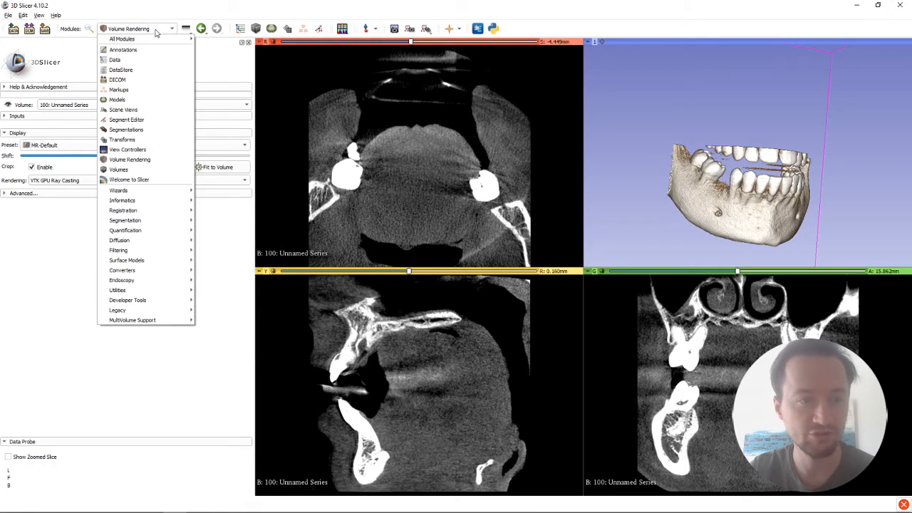
left_click(159, 122)
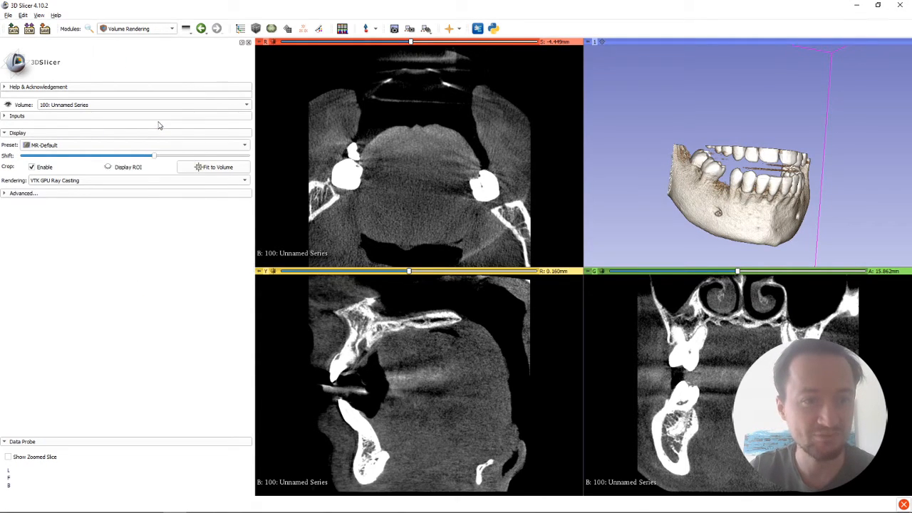
left_click(32, 130)
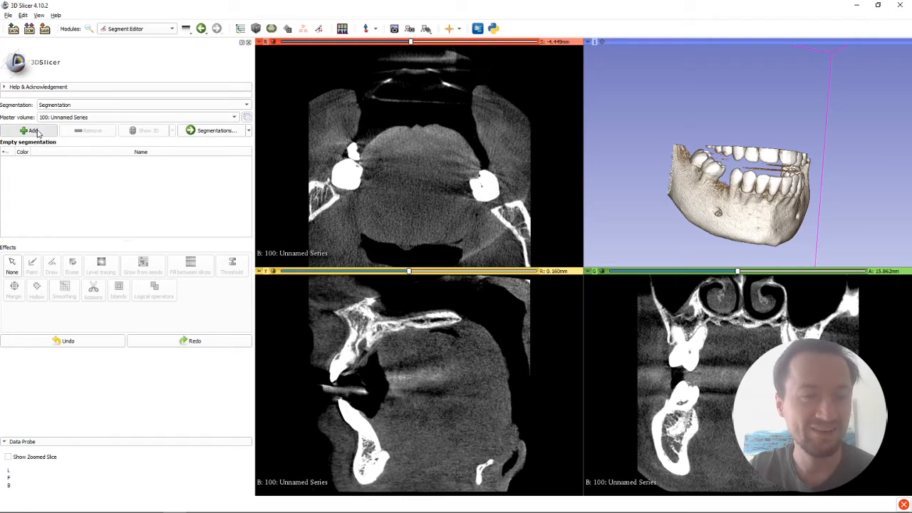
left_click(32, 130)
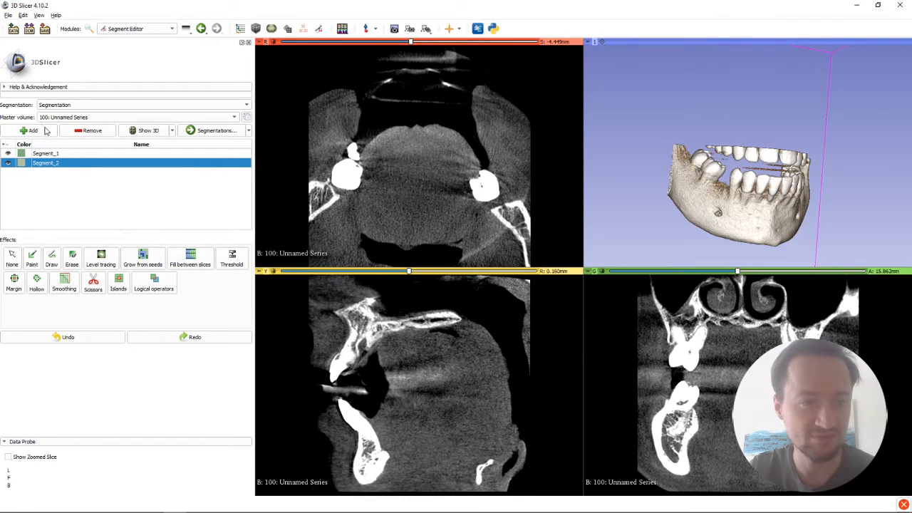
Step: Rename the first segment as INSIDE
left_click(49, 155)
double_click(48, 154)
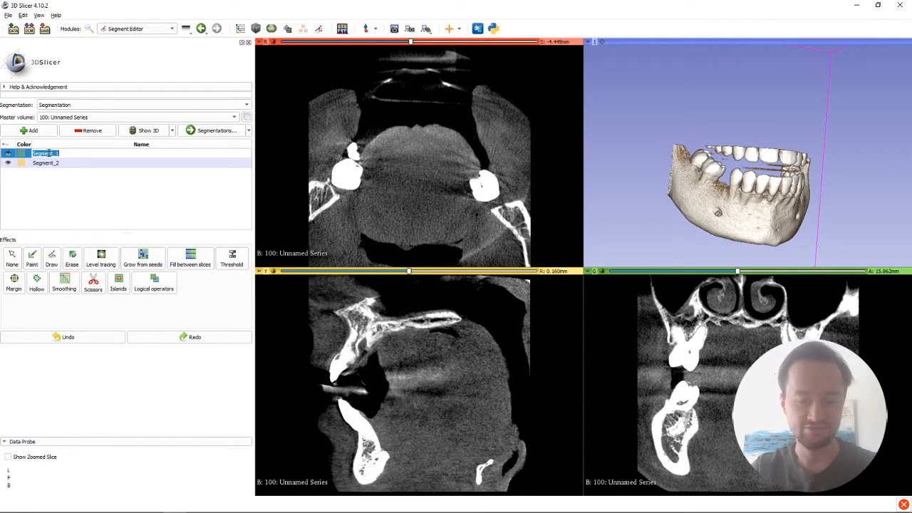
type("In")
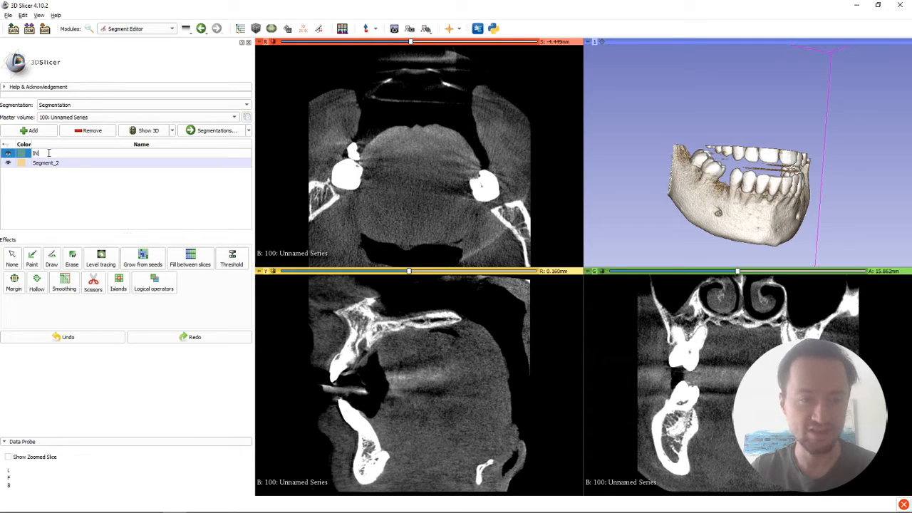
key("Return")
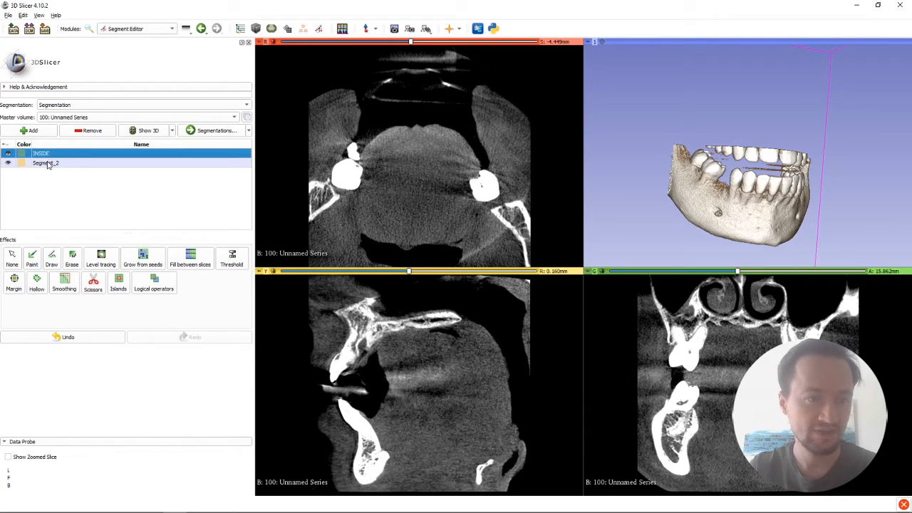
Step: Rename the second segment as OUTSIDE
left_click(47, 163)
double_click(47, 164)
type("Out")
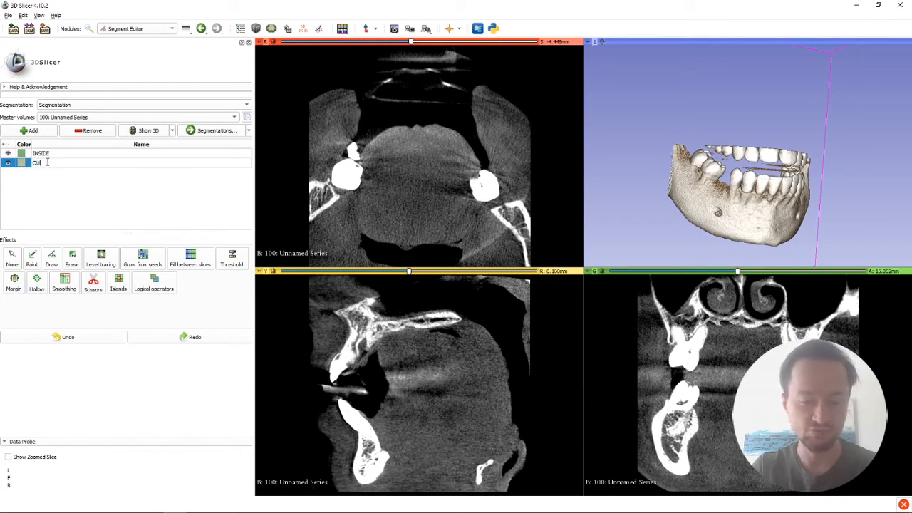
type("SIDE")
key("Return")
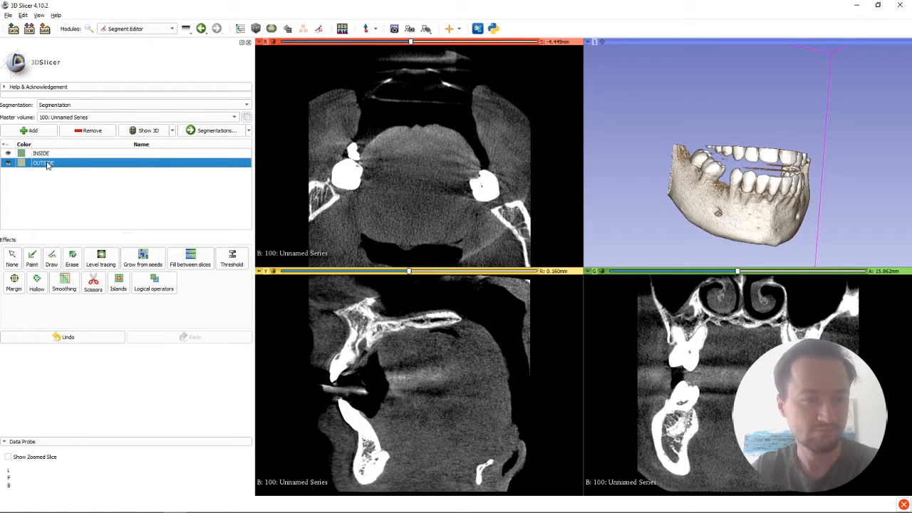
Step: Activate Paint for the INSIDE segment and move the axial slice to S -39.449 mm, sagittal to R -24.840 mm and coronal to A 4.862 mm
left_click(33, 258)
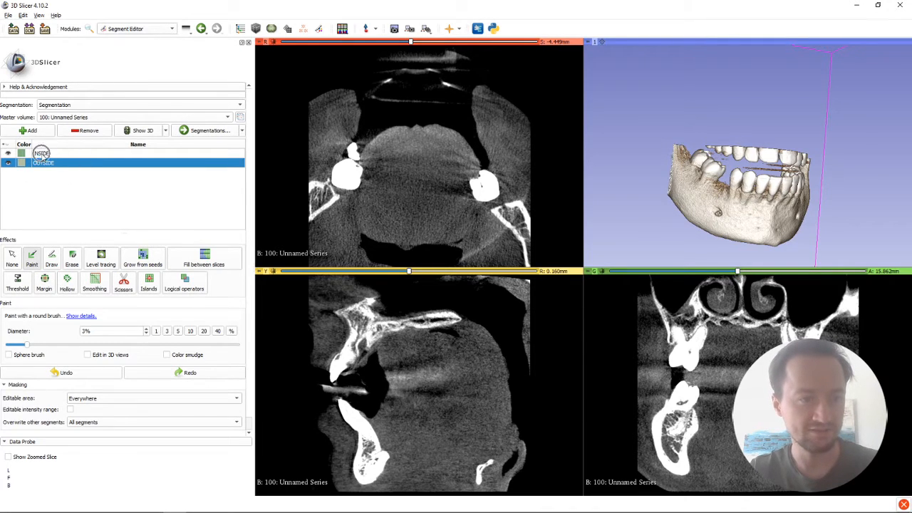
left_click(44, 154)
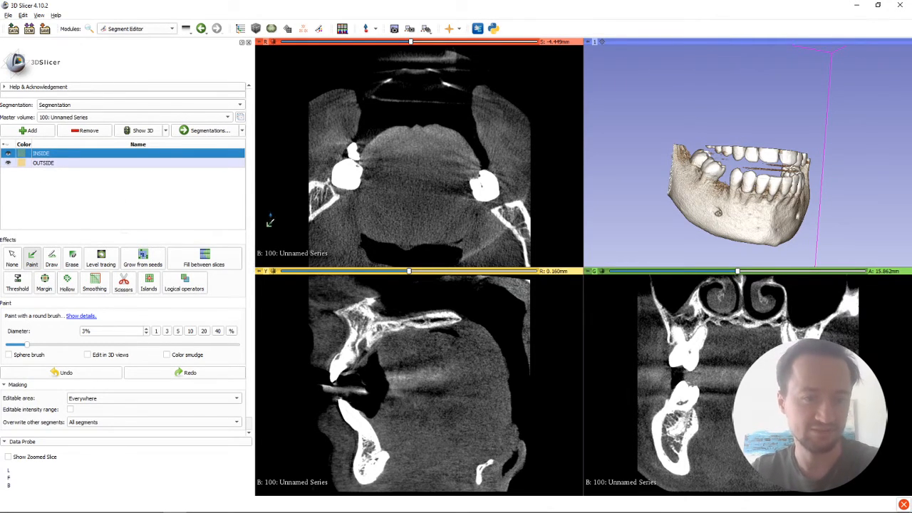
left_click_drag(411, 44, 302, 40)
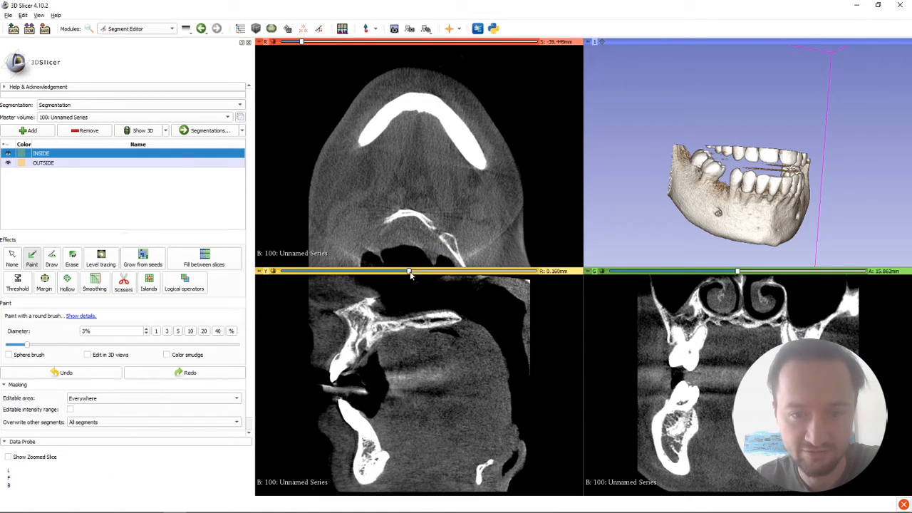
left_click_drag(410, 271, 332, 271)
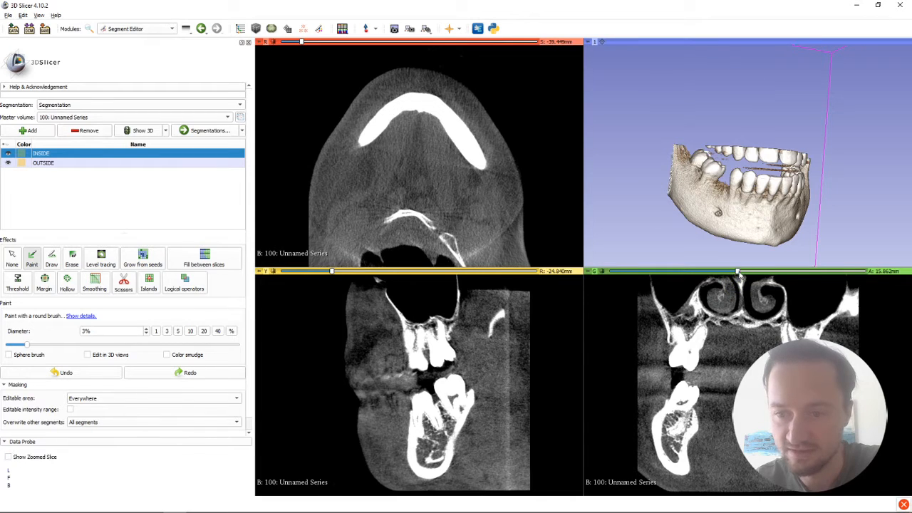
left_click_drag(738, 274, 705, 280)
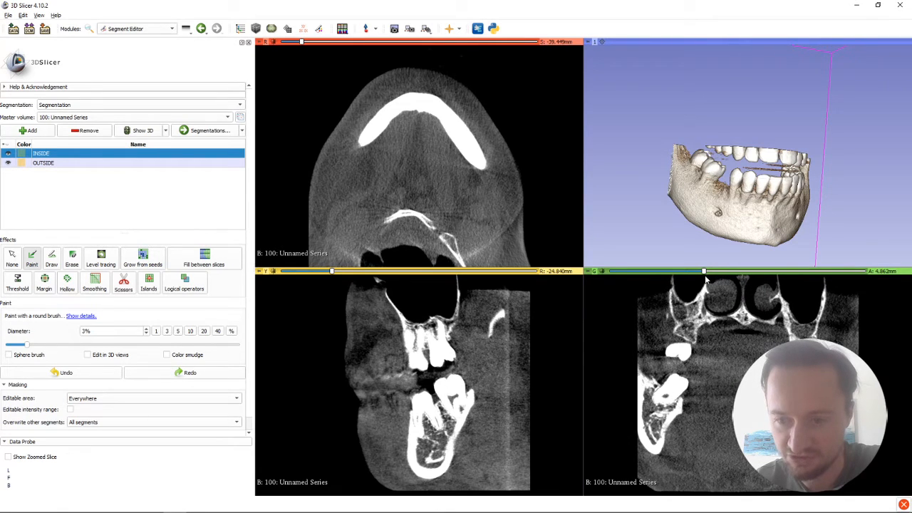
Step: Paint the INSIDE segment along the lower jaw's bright bone arch in the axial slice with a 3% brush
left_click(75, 155)
left_click(32, 258)
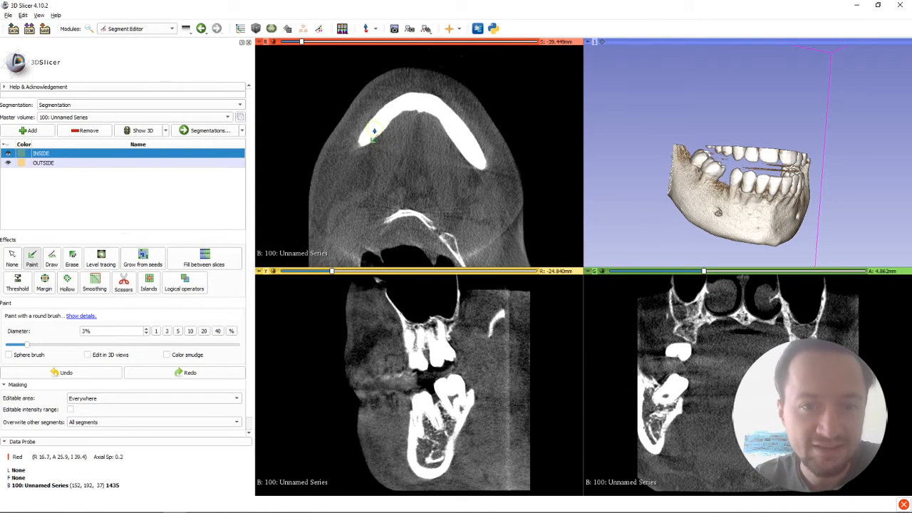
mouse_move(373, 132)
left_mouse_down()
mouse_move(393, 113)
mouse_move(420, 107)
mouse_move(453, 129)
left_mouse_up()
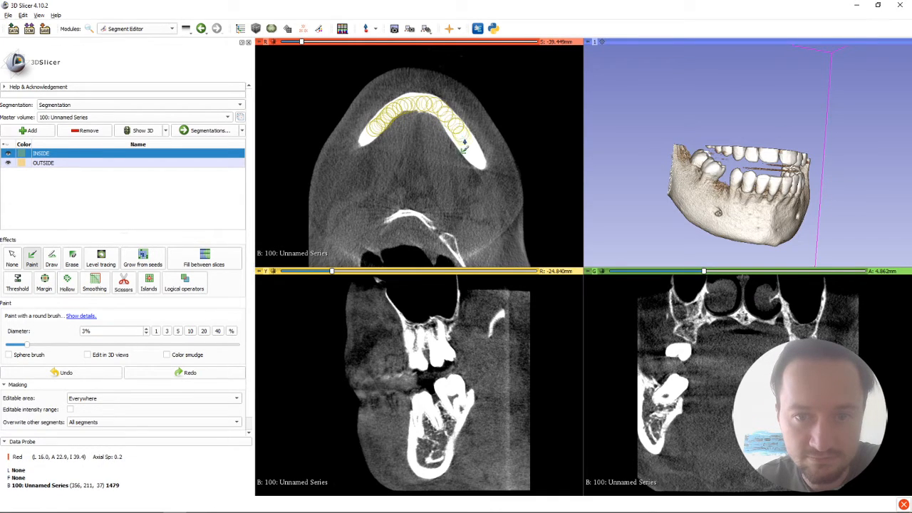
left_click_drag(468, 157, 470, 161)
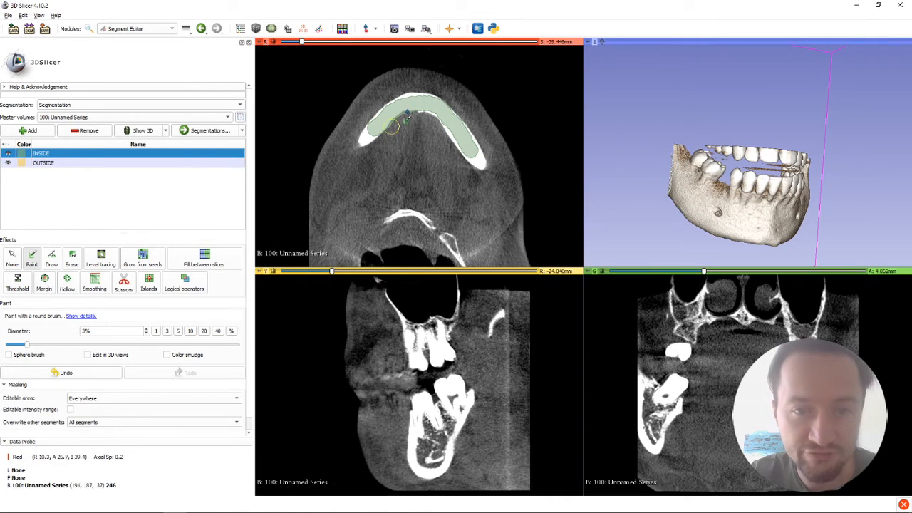
Step: Paint the OUTSIDE segment in the soft tissue along the inner and outer sides of the jaw arch in the axial slice
left_click(47, 166)
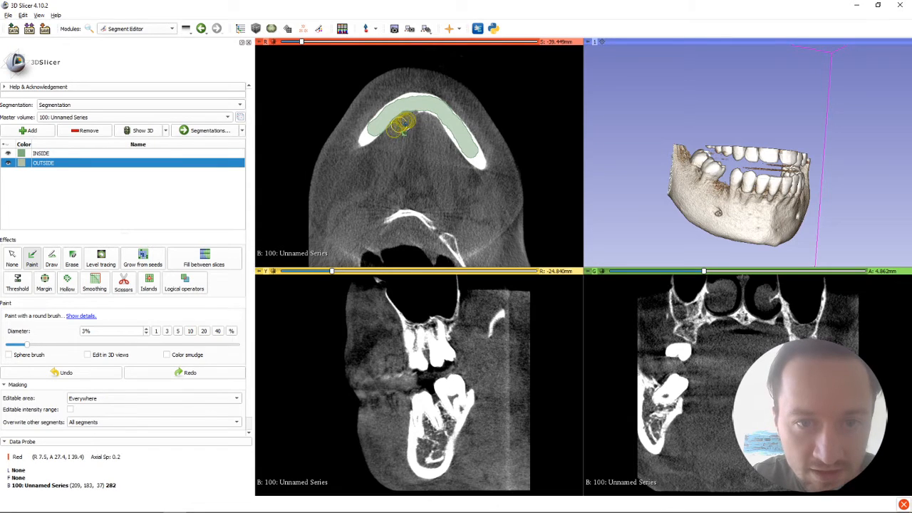
mouse_move(403, 123)
left_mouse_down()
mouse_move(434, 132)
mouse_move(464, 173)
left_mouse_up()
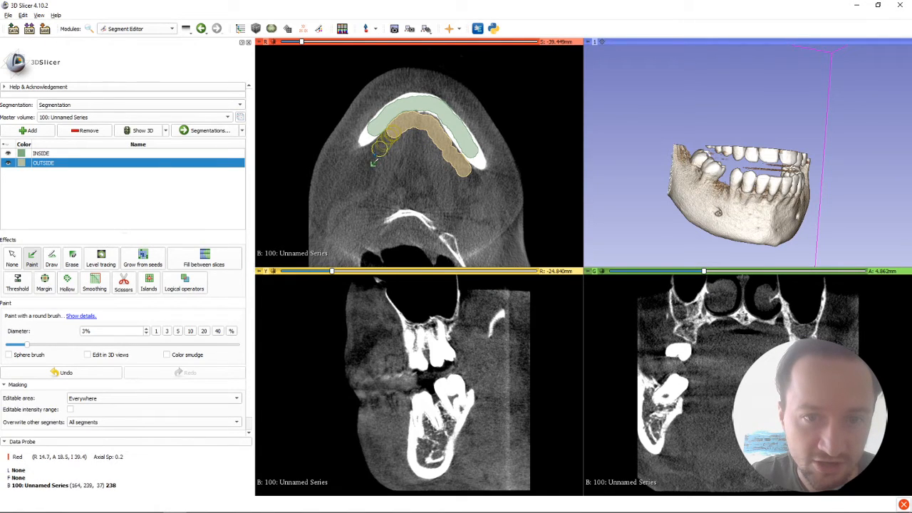
left_click_drag(374, 154, 372, 153)
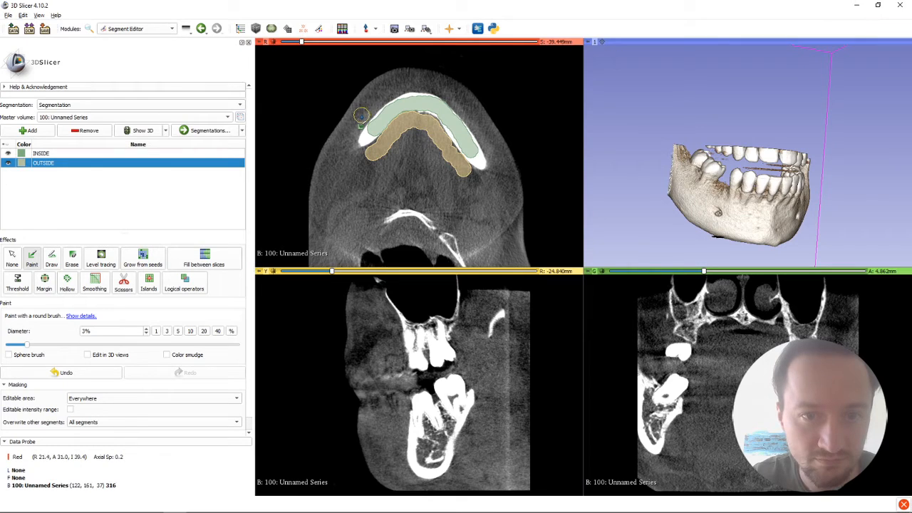
mouse_move(361, 115)
left_mouse_down()
mouse_move(390, 92)
mouse_move(427, 85)
mouse_move(460, 109)
mouse_move(494, 160)
mouse_move(491, 149)
left_mouse_up()
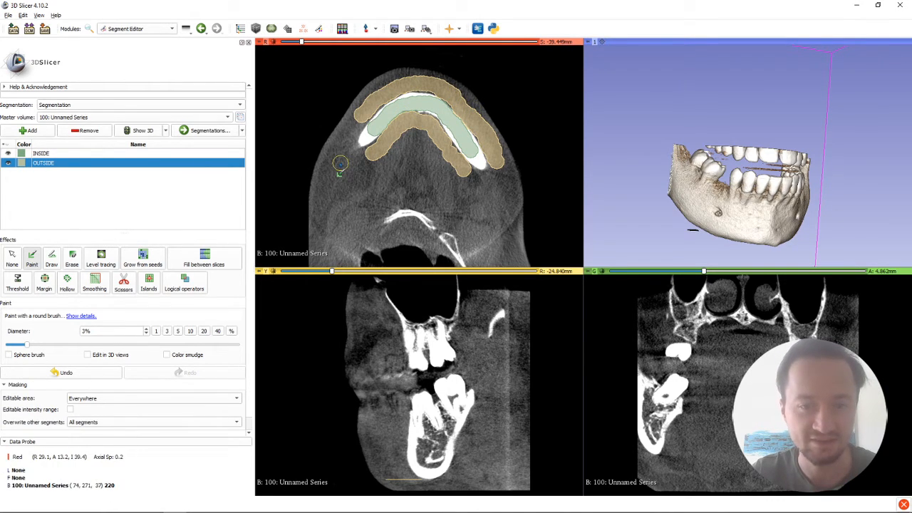
Step: Paint the INSIDE segment over the lower molars and the jawbone beneath them in the sagittal slice
left_click(46, 155)
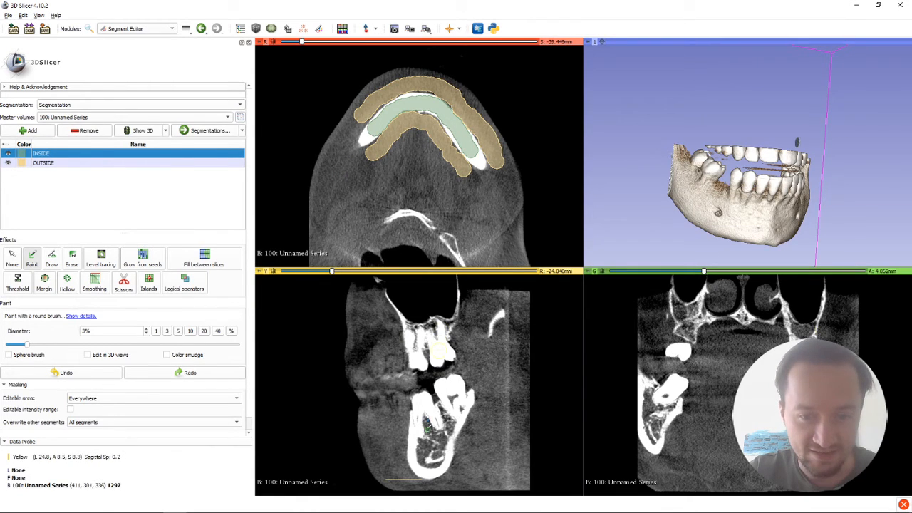
mouse_move(423, 405)
left_mouse_down()
mouse_move(431, 421)
mouse_move(453, 391)
left_mouse_up()
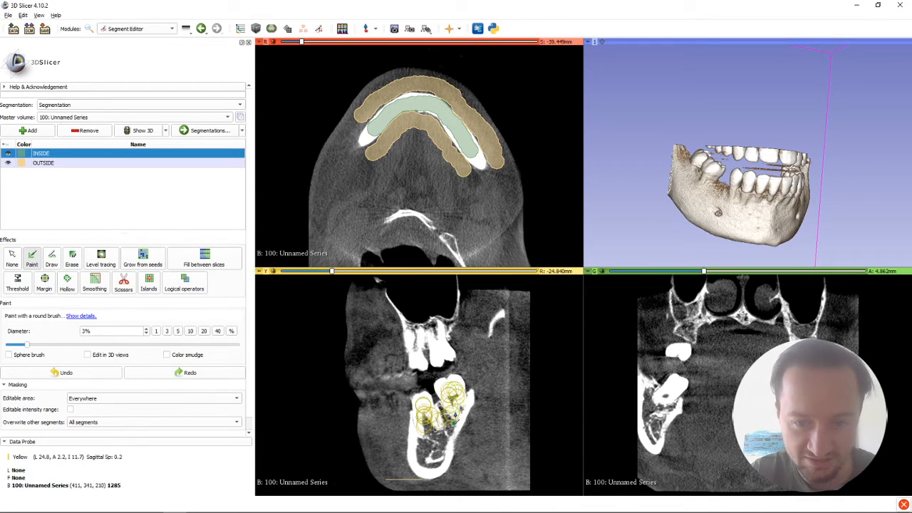
mouse_move(447, 436)
left_mouse_down()
mouse_move(439, 466)
mouse_move(428, 467)
mouse_move(420, 437)
mouse_move(437, 434)
mouse_move(425, 476)
mouse_move(449, 430)
mouse_move(426, 415)
mouse_move(419, 438)
left_mouse_up()
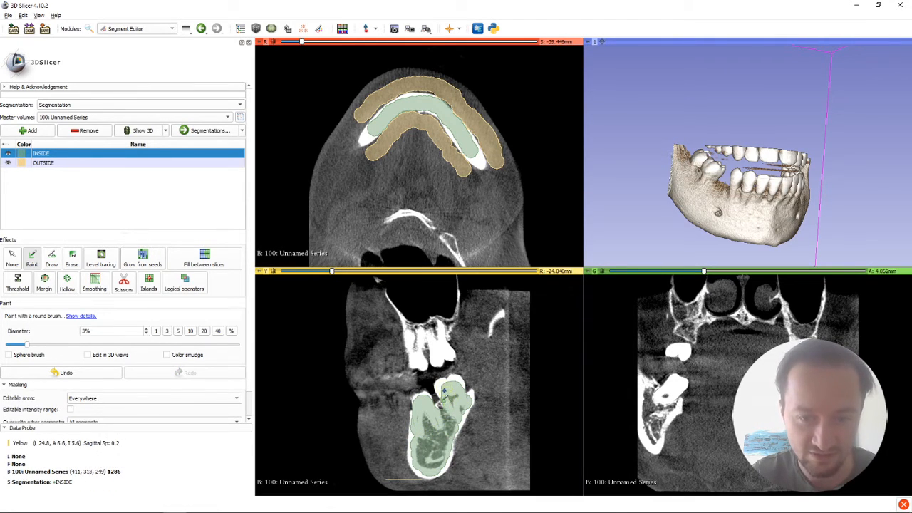
left_click_drag(445, 390, 455, 391)
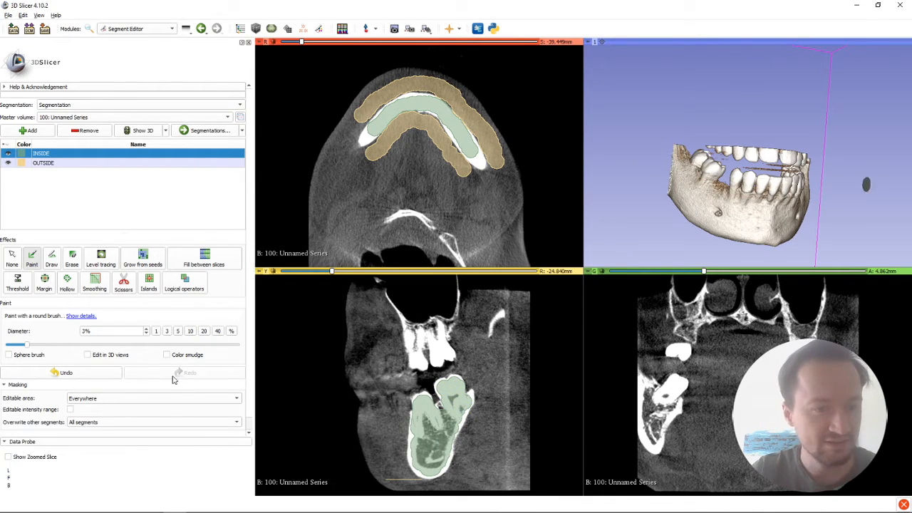
Step: Refine INSIDE at the rear molar's crown and edges in the sagittal slice with a 1% brush, and erase the spill beside the crown
left_click(156, 331)
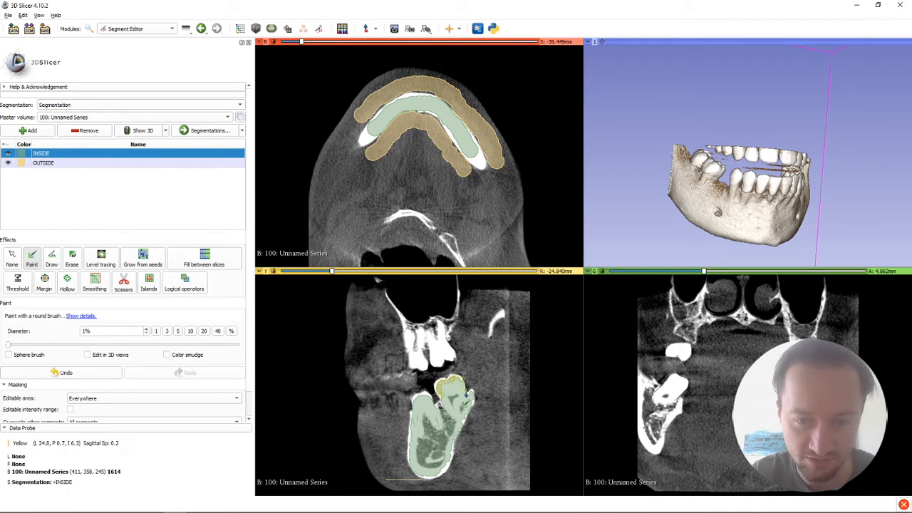
left_click_drag(467, 400, 466, 399)
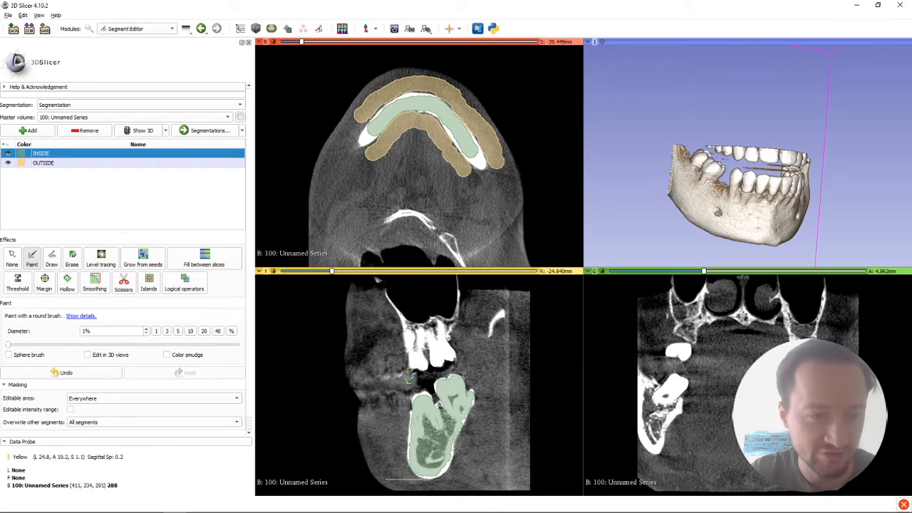
left_click(69, 260)
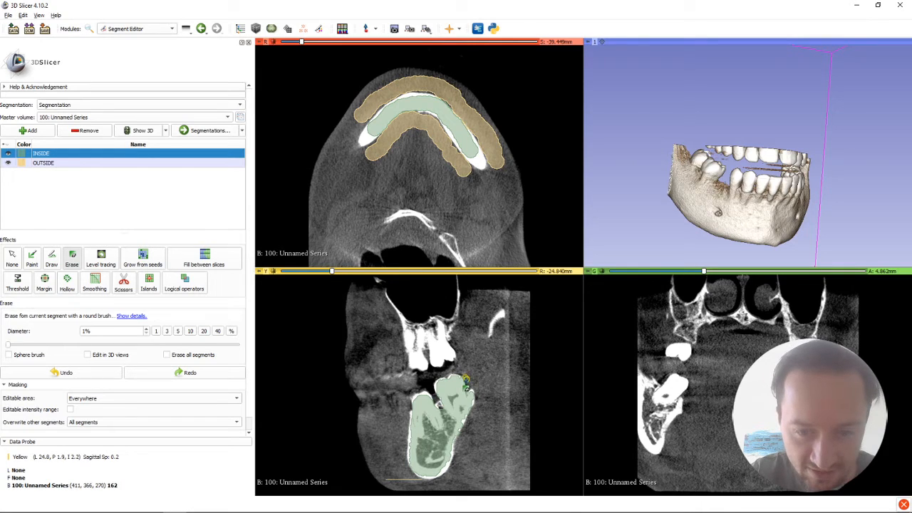
left_click(464, 379)
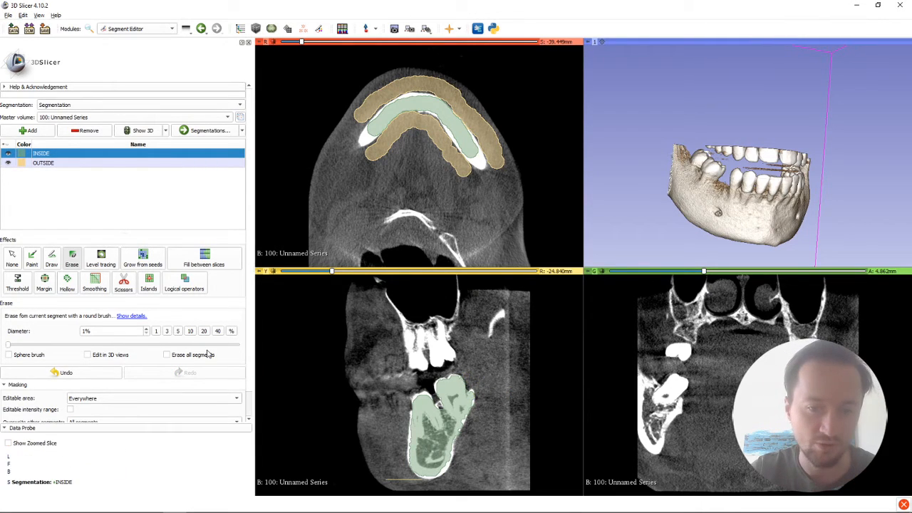
Step: Paint OUTSIDE strips in front of and behind the lower jaw in the sagittal slice with a 5% brush
left_click(44, 164)
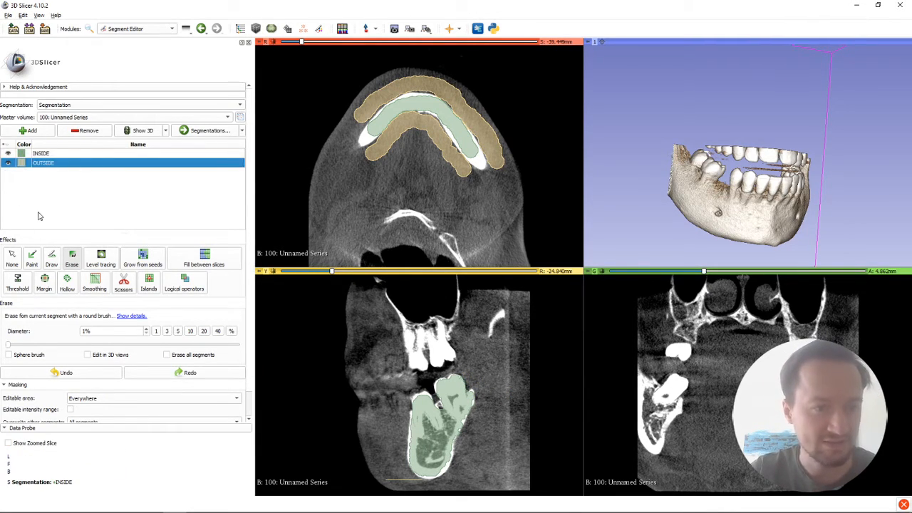
left_click(32, 256)
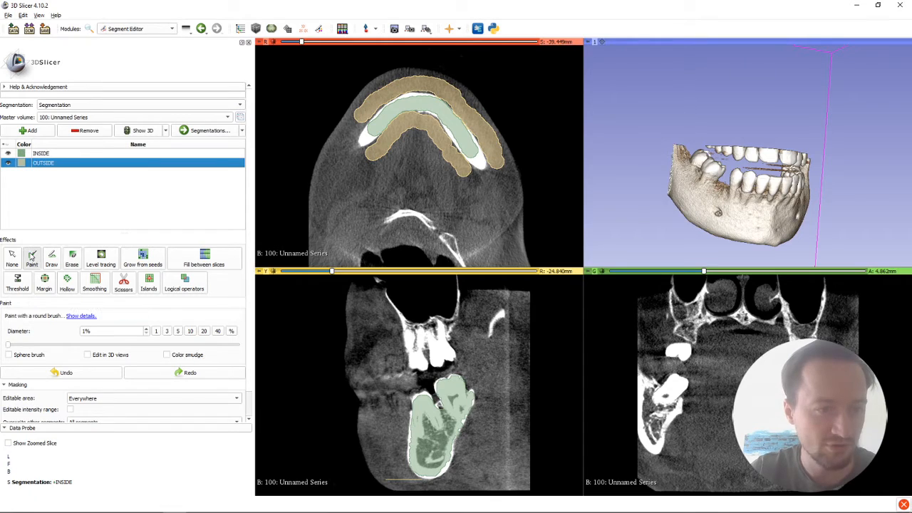
left_click(178, 332)
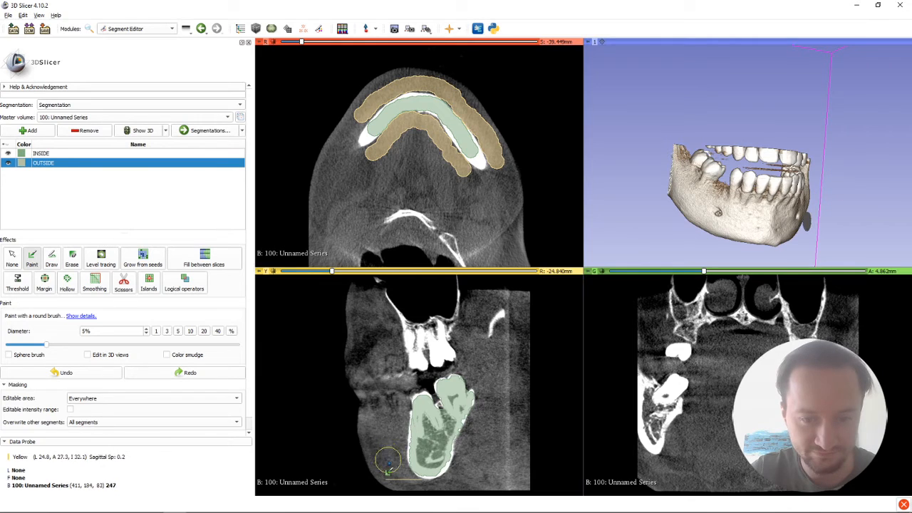
left_click_drag(393, 465, 397, 391)
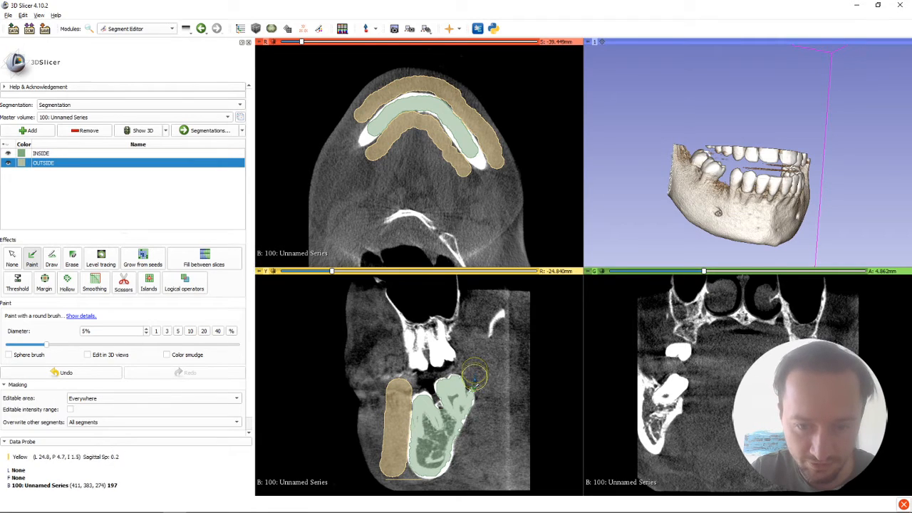
mouse_move(475, 372)
left_mouse_down()
mouse_move(481, 413)
mouse_move(453, 492)
left_mouse_up()
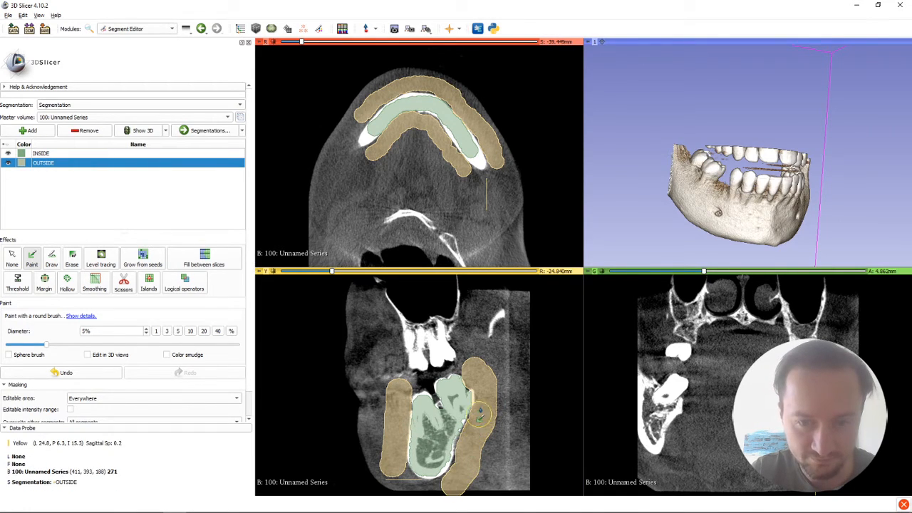
Step: Erase the part of OUTSIDE that overlaps the bone behind the rear molar in the sagittal slice with a 1% eraser
left_click(71, 259)
key("ctrl+z")
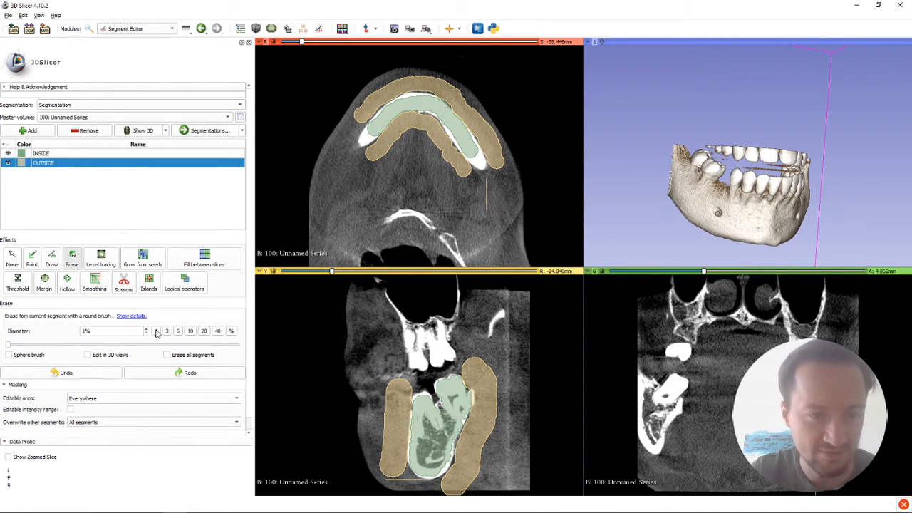
left_click_drag(472, 391, 474, 405)
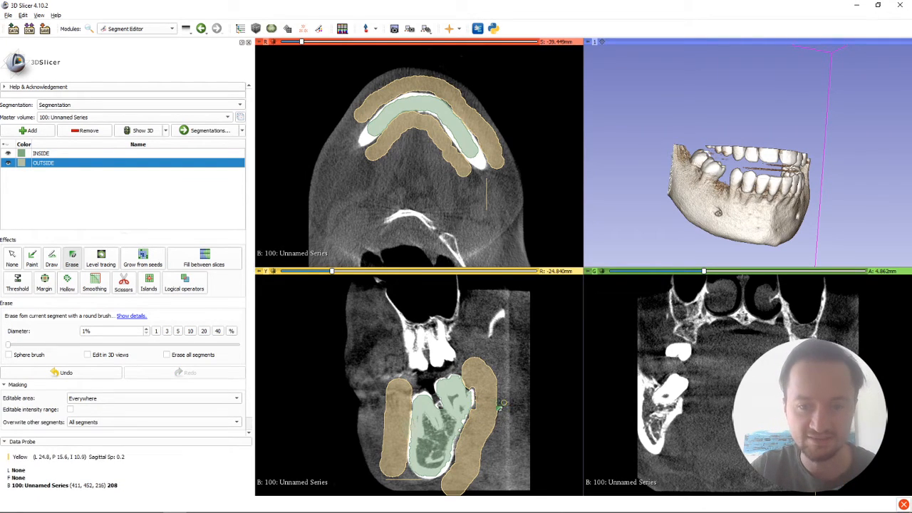
Step: Paint the INSIDE segment over the lower molar and jawbone in the coronal slice with a 3% brush
left_click(40, 154)
left_click(32, 257)
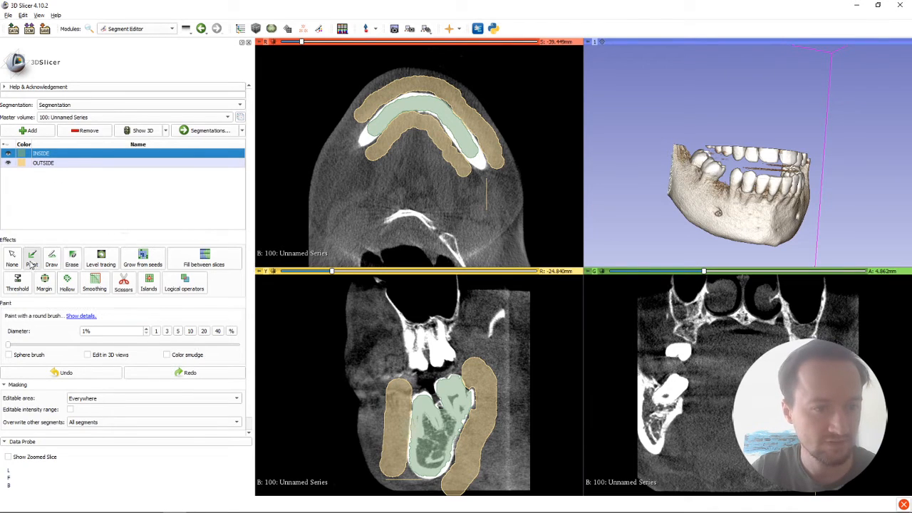
left_click(178, 330)
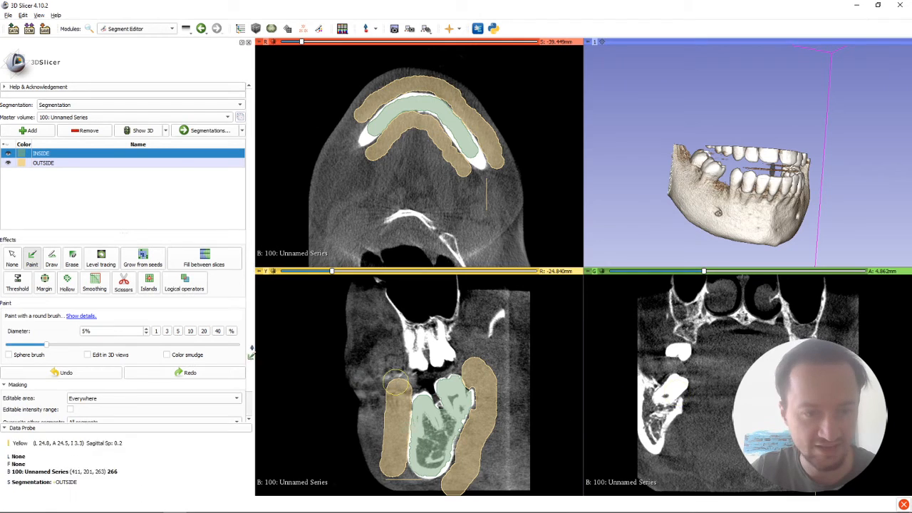
left_click(167, 330)
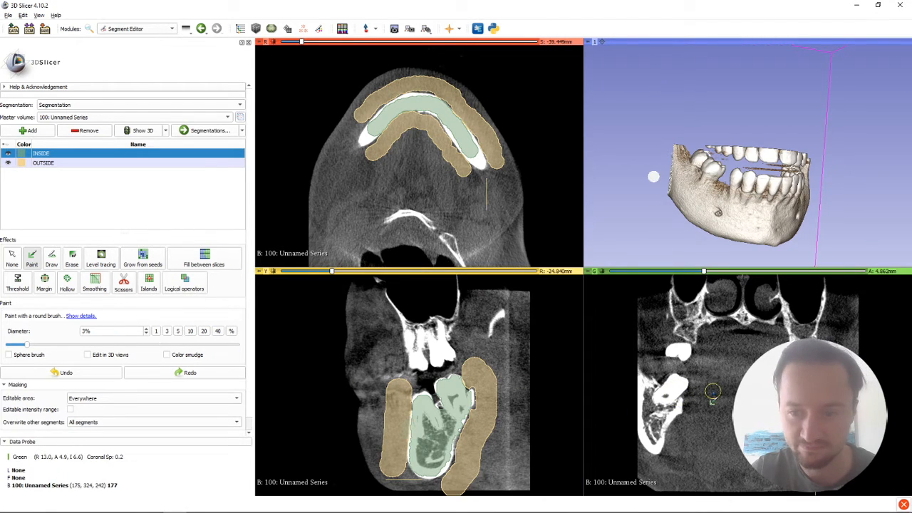
mouse_move(674, 389)
left_mouse_down()
mouse_move(651, 442)
mouse_move(671, 402)
mouse_move(647, 424)
mouse_move(651, 436)
left_mouse_up()
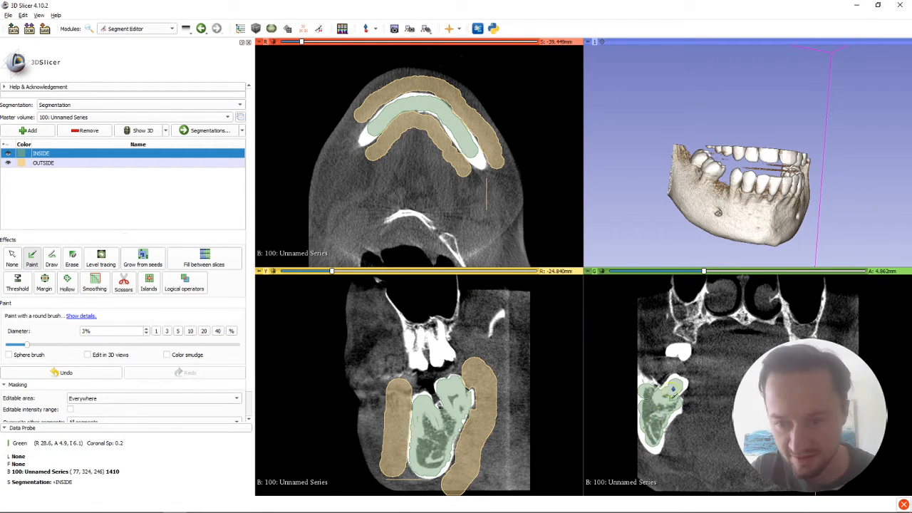
left_click_drag(673, 390, 674, 387)
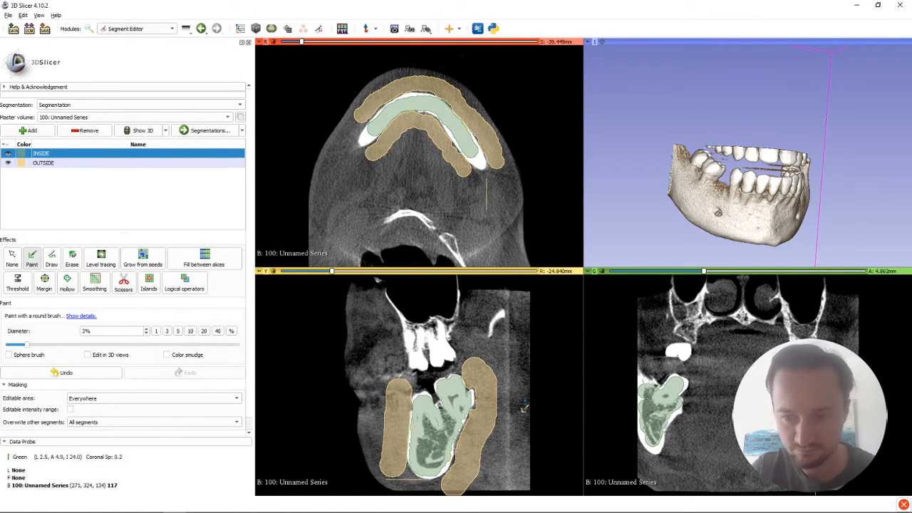
Step: Paint OUTSIDE above the lower molar, along its inner side and below the jawbone in the coronal slice with a 3% brush
key("ctrl")
left_click(43, 163)
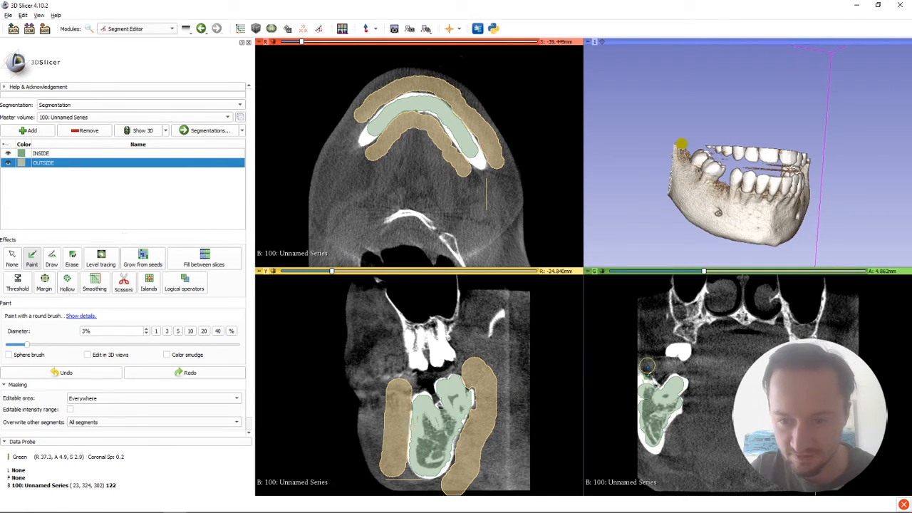
left_click(653, 366)
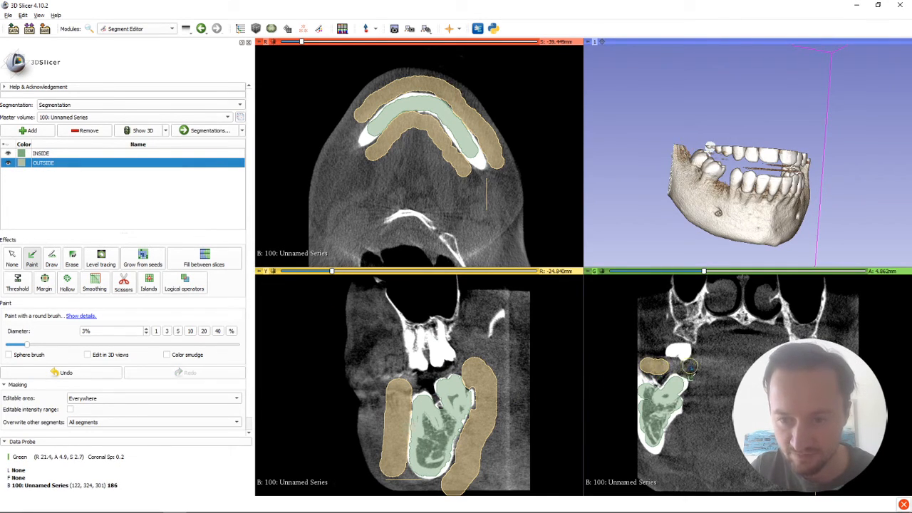
left_click(696, 372)
mouse_move(699, 388)
left_mouse_down()
mouse_move(686, 440)
mouse_move(665, 476)
mouse_move(656, 476)
left_mouse_up()
mouse_move(645, 464)
left_mouse_down()
mouse_move(663, 465)
mouse_move(688, 428)
mouse_move(695, 367)
left_mouse_up()
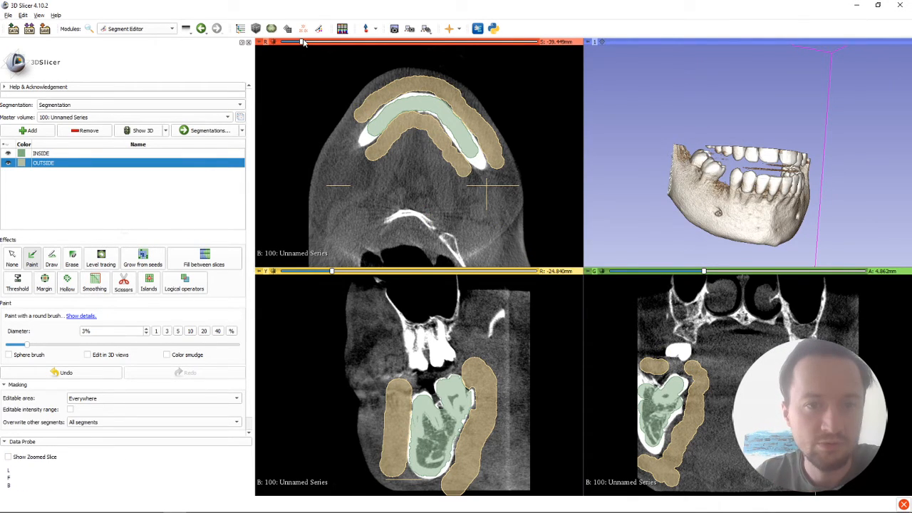
Step: Set new slice positions for seeding: axial S -13.449 mm, sagittal R -23.840 mm and coronal A 34.862 mm
left_click_drag(302, 42, 383, 47)
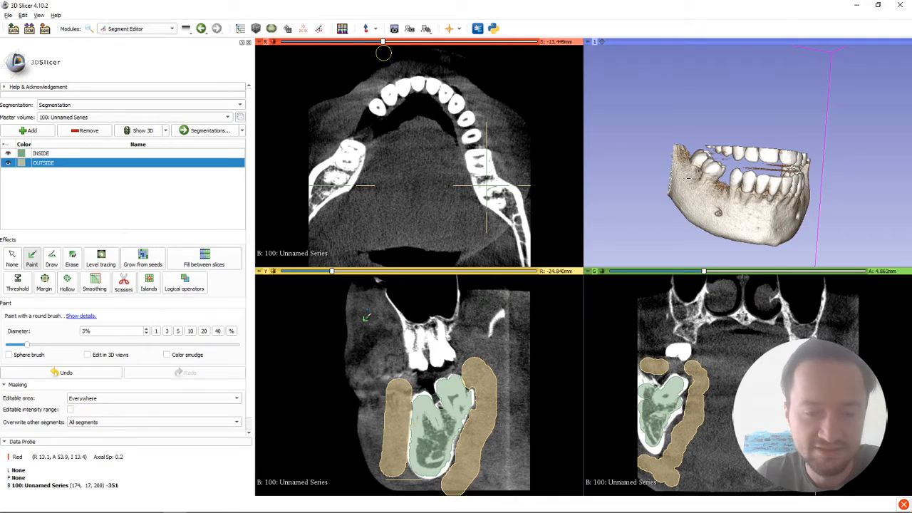
mouse_move(336, 272)
left_mouse_down()
mouse_move(391, 275)
mouse_move(339, 274)
left_mouse_up()
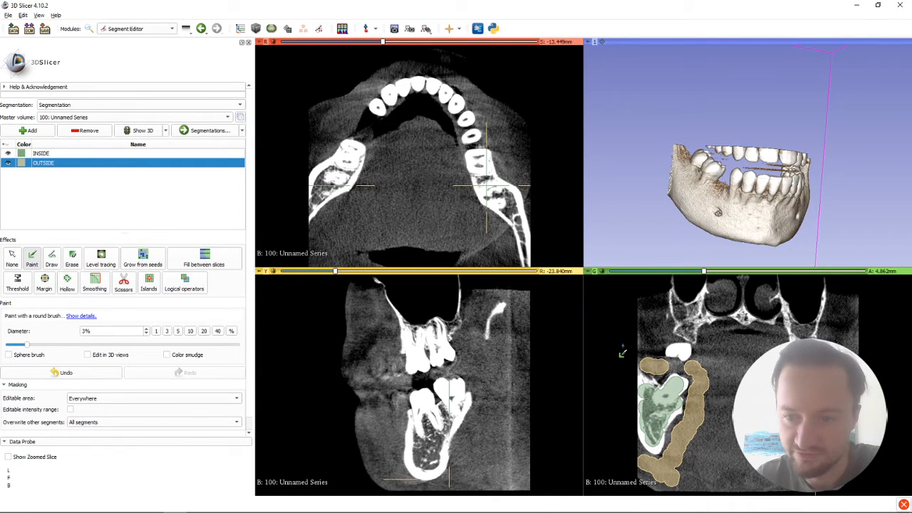
mouse_move(704, 274)
left_mouse_down()
mouse_move(821, 273)
mouse_move(798, 282)
left_mouse_up()
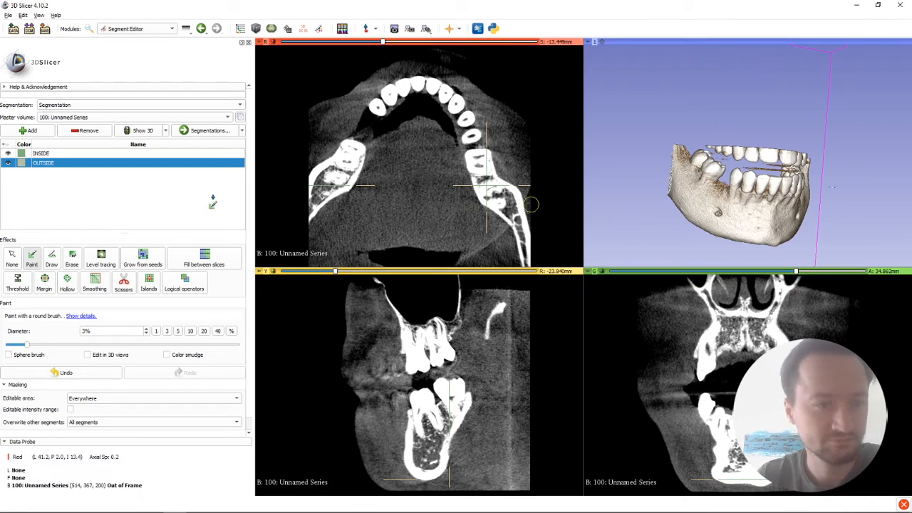
Step: Paint INSIDE over the tooth beside the gap in the lower arch in the axial slice with a 1% brush
left_click(41, 154)
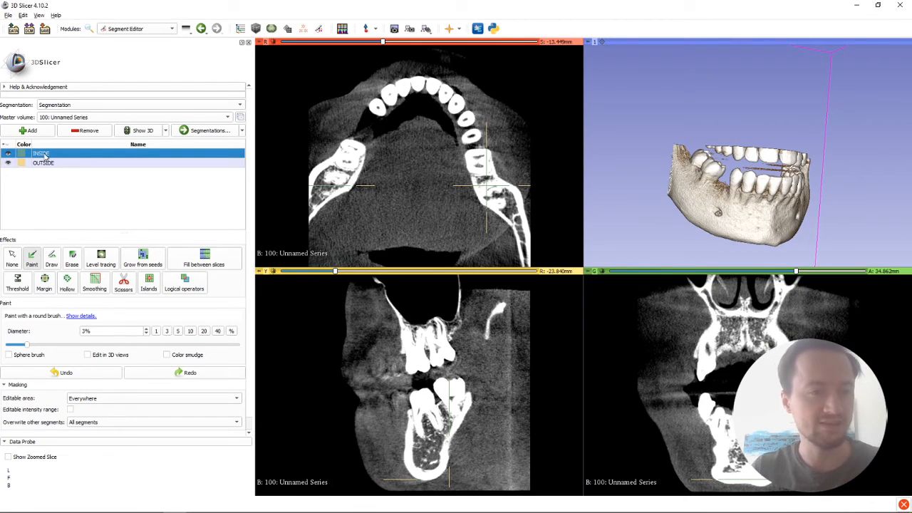
left_click(32, 258)
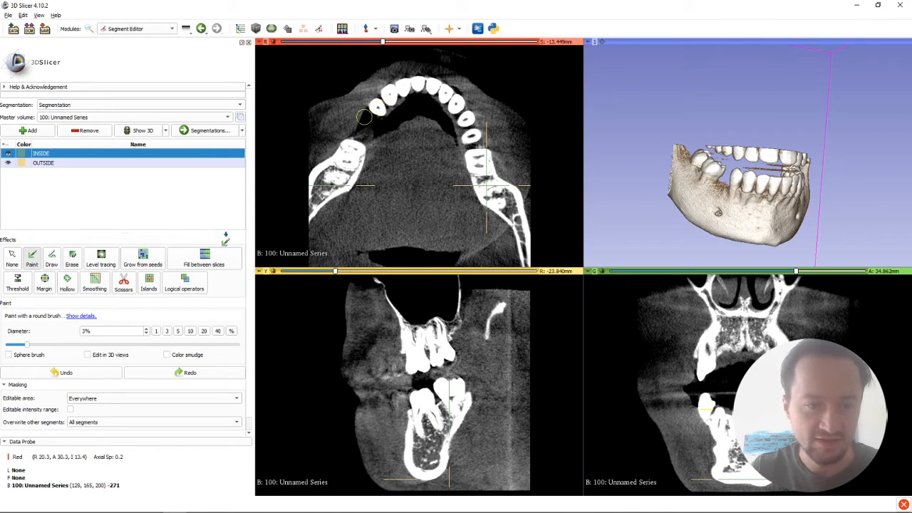
left_click(156, 331)
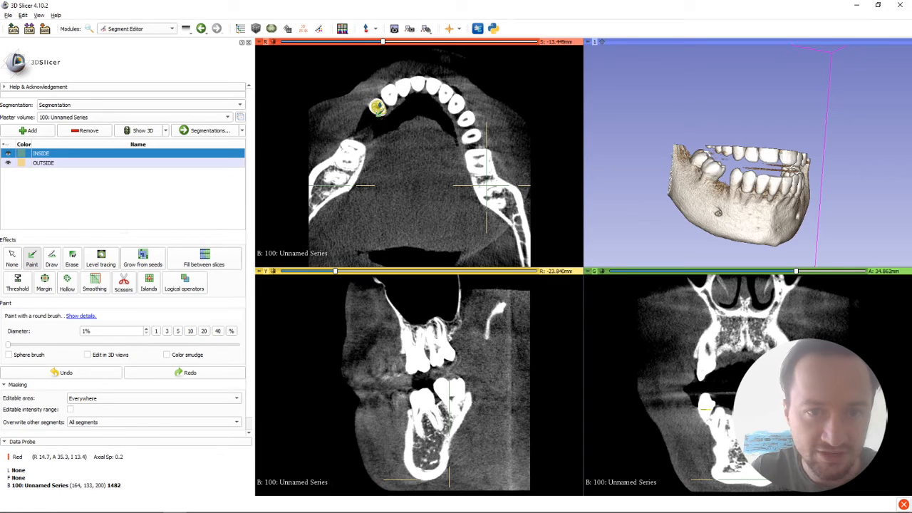
left_click(377, 108)
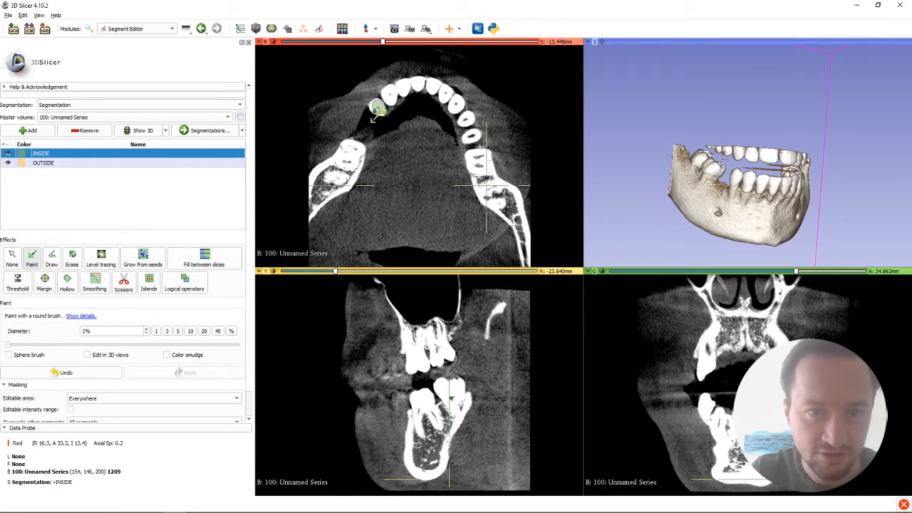
left_click_drag(377, 112, 377, 104)
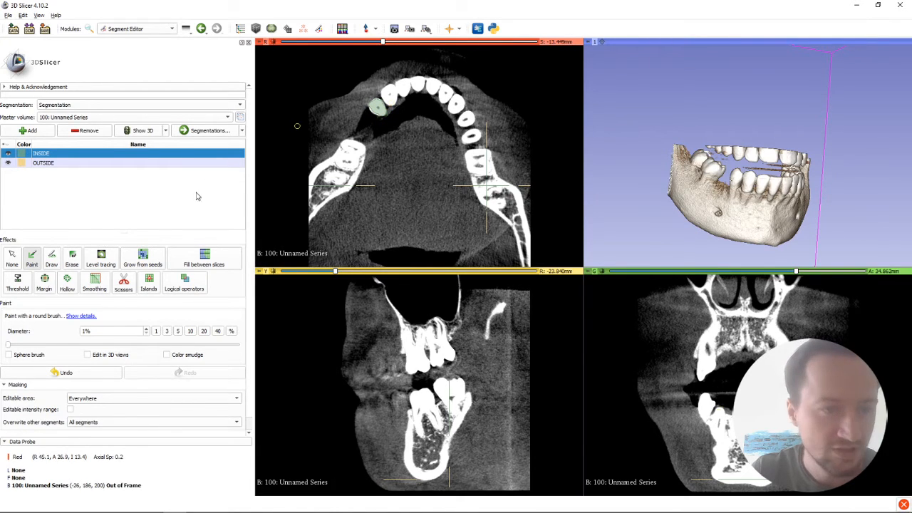
Step: Paint INSIDE over the remaining front teeth and premolars in the axial slice, with a 3% brush for the next two and 1% for the rest
left_click(166, 332)
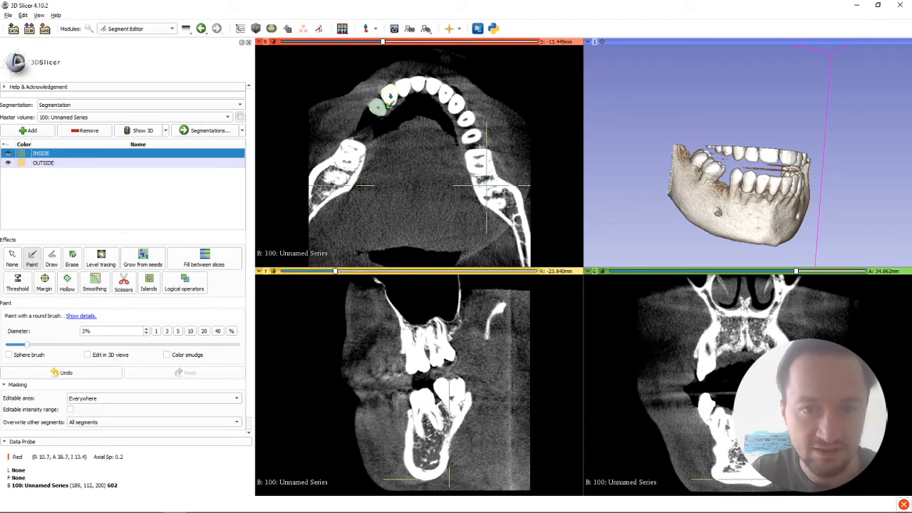
left_click(390, 97)
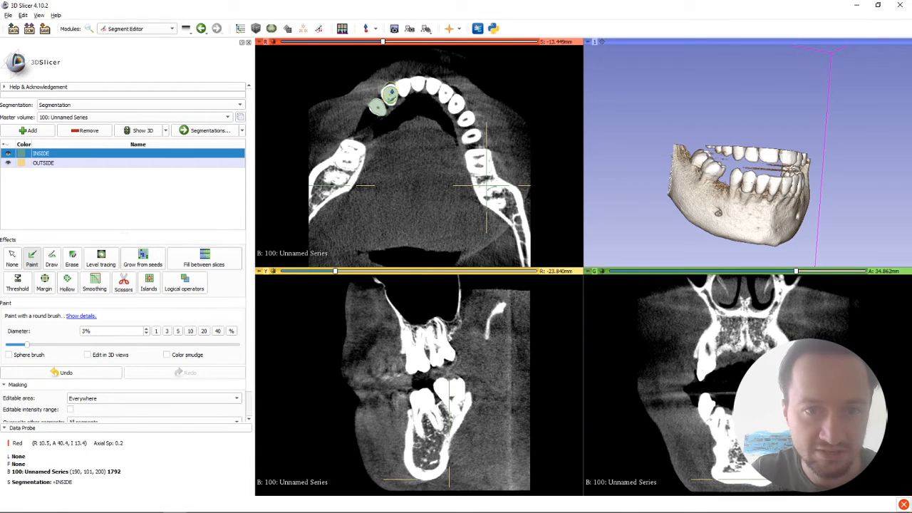
left_click(403, 87)
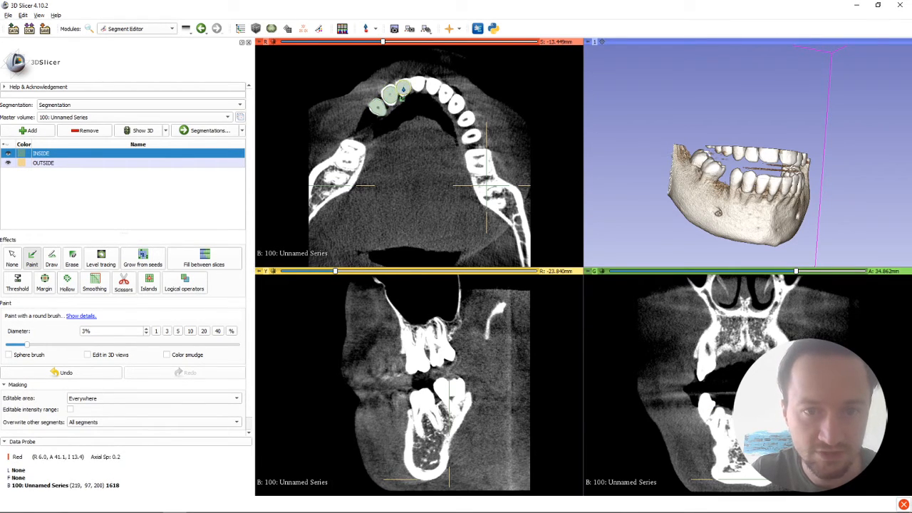
left_click(156, 331)
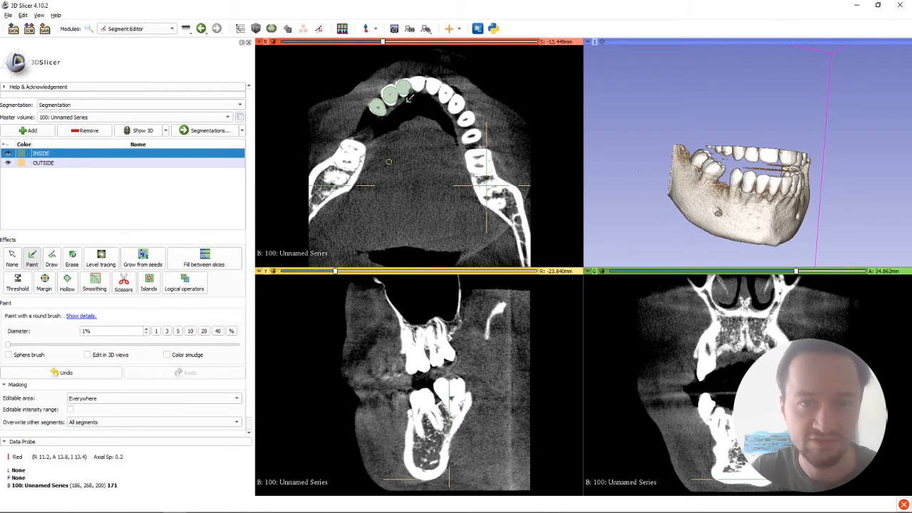
left_click_drag(415, 84, 434, 87)
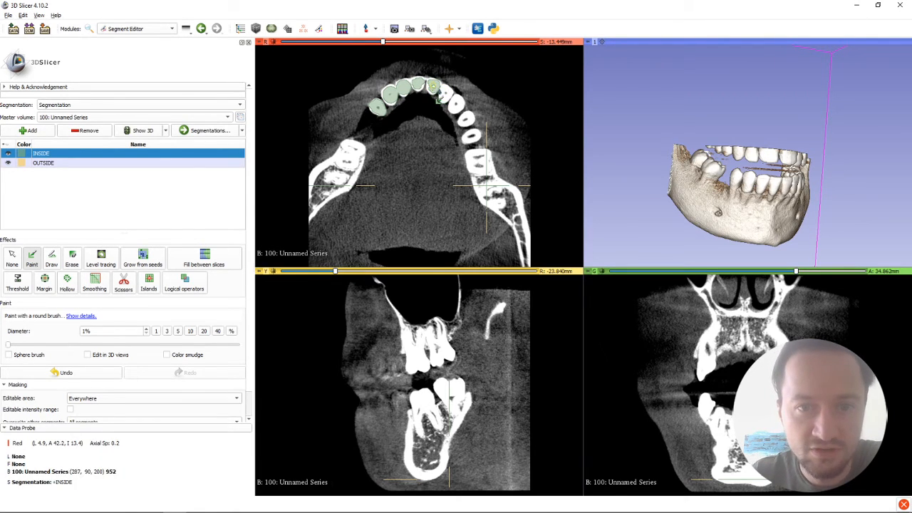
mouse_move(446, 94)
left_mouse_down()
mouse_move(451, 117)
mouse_move(454, 106)
mouse_move(459, 118)
mouse_move(457, 104)
mouse_move(477, 144)
left_mouse_up()
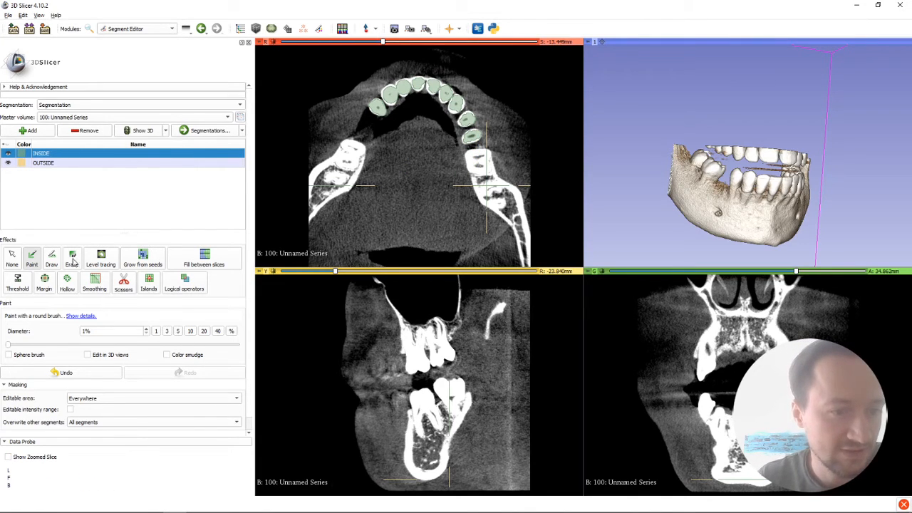
Step: Paint INSIDE over the molars and rear jawbone on both sides in the axial slice at 3%, and erase the spill beyond the outer bone edge
left_click(167, 331)
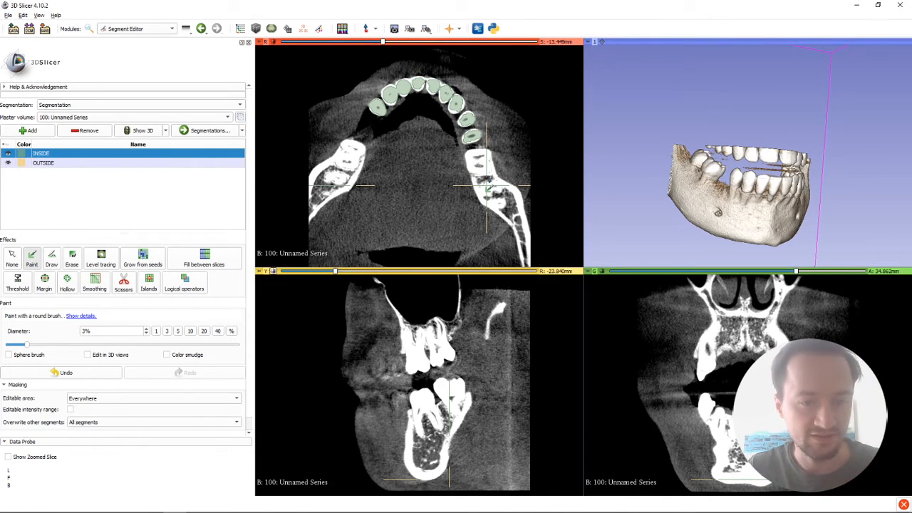
mouse_move(481, 168)
left_mouse_down()
mouse_move(476, 162)
mouse_move(493, 194)
mouse_move(483, 191)
mouse_move(487, 201)
mouse_move(510, 208)
mouse_move(497, 189)
mouse_move(522, 232)
mouse_move(504, 198)
mouse_move(499, 207)
mouse_move(483, 198)
mouse_move(475, 166)
left_mouse_up()
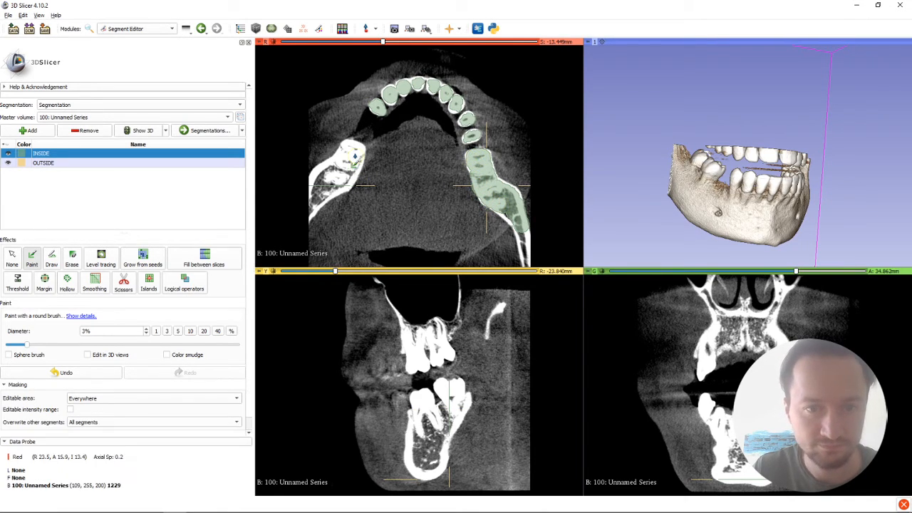
mouse_move(347, 148)
left_mouse_down()
mouse_move(357, 154)
mouse_move(351, 182)
mouse_move(347, 162)
mouse_move(313, 183)
mouse_move(331, 171)
mouse_move(319, 207)
mouse_move(354, 171)
mouse_move(348, 181)
left_mouse_up()
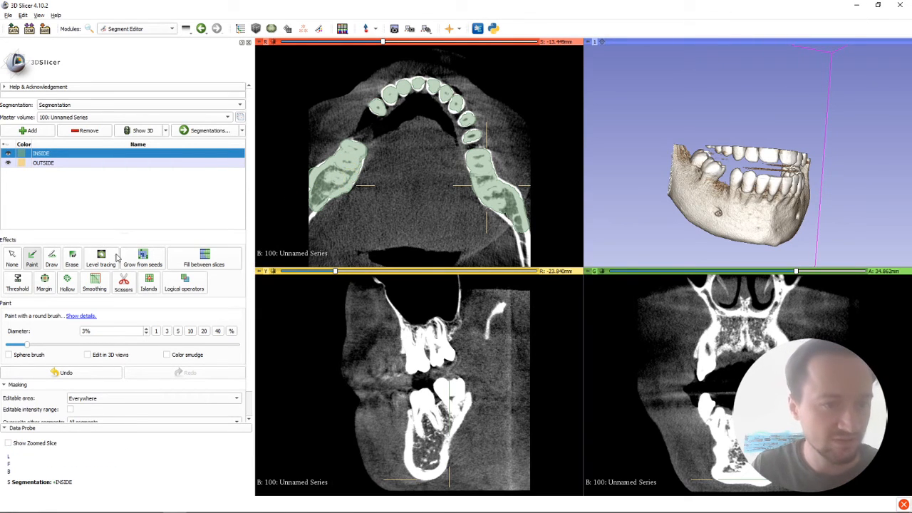
left_click(72, 258)
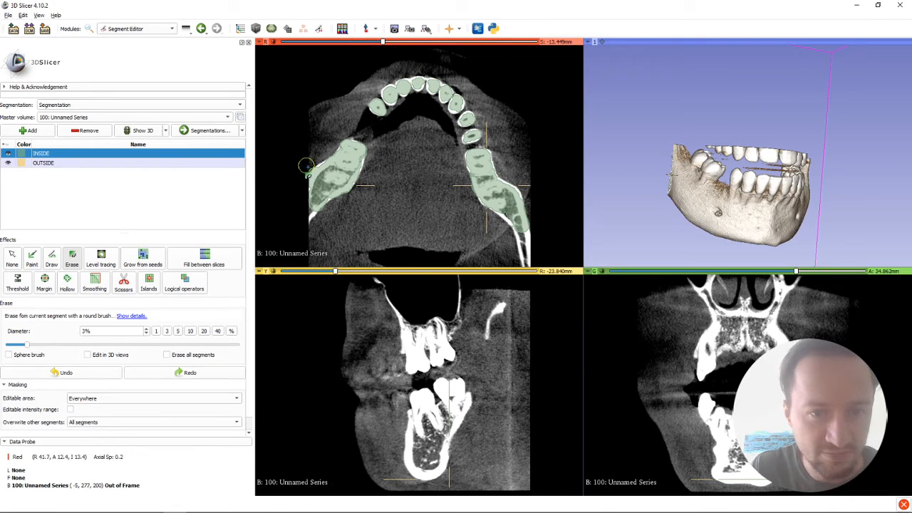
left_click_drag(305, 166, 309, 164)
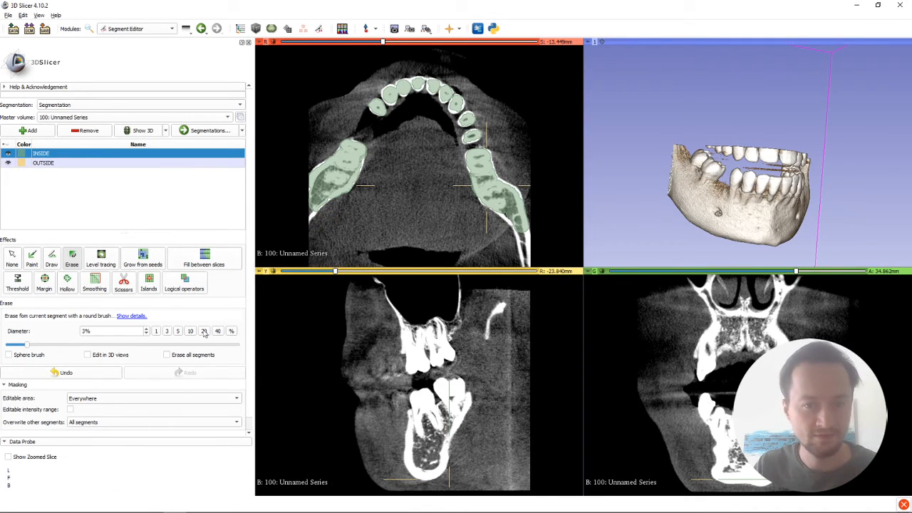
Step: Paint OUTSIDE bands along the outer and inner sides of the whole dental arch in the axial slice with a 3% brush
left_click(51, 164)
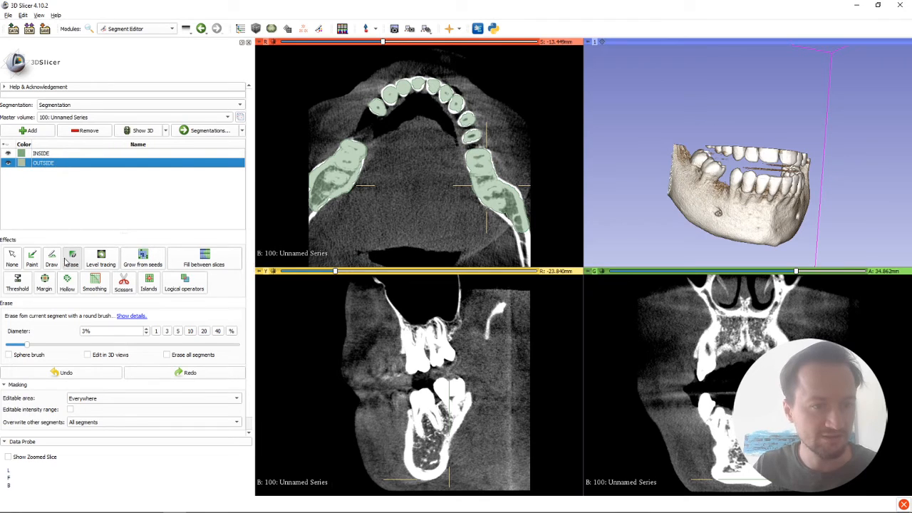
left_click(32, 258)
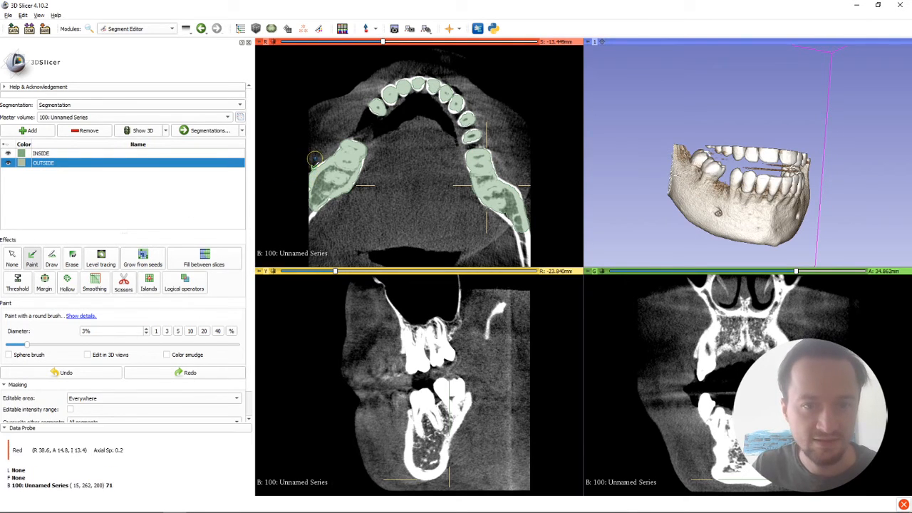
mouse_move(315, 155)
left_mouse_down()
mouse_move(379, 80)
mouse_move(421, 66)
left_mouse_up()
left_click_drag(446, 74, 533, 188)
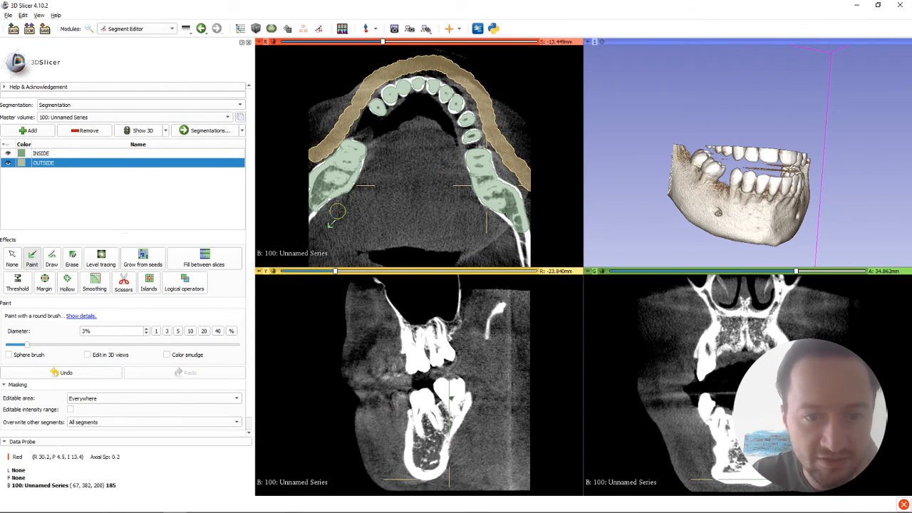
mouse_move(335, 211)
left_mouse_down()
mouse_move(367, 186)
mouse_move(410, 108)
mouse_move(442, 154)
mouse_move(457, 203)
mouse_move(508, 249)
left_mouse_up()
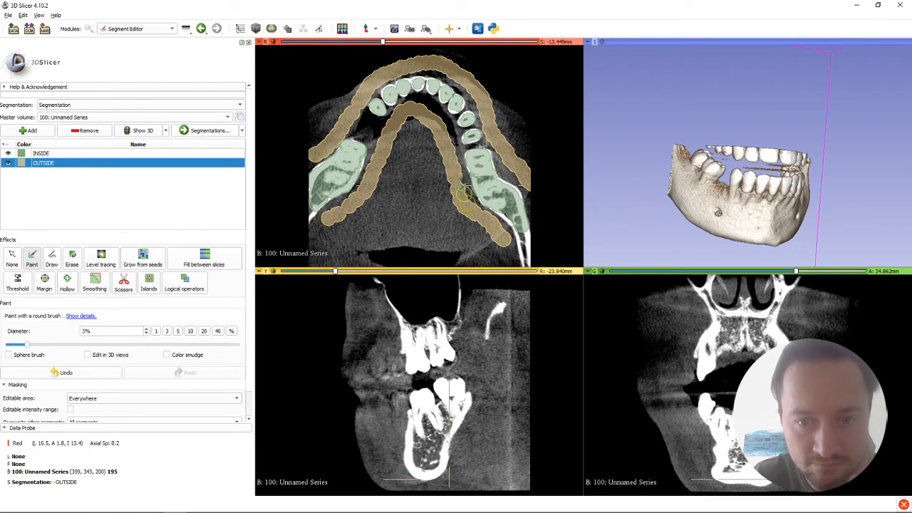
mouse_move(457, 167)
left_mouse_down()
mouse_move(444, 115)
mouse_move(410, 107)
mouse_move(362, 191)
mouse_move(329, 212)
left_mouse_up()
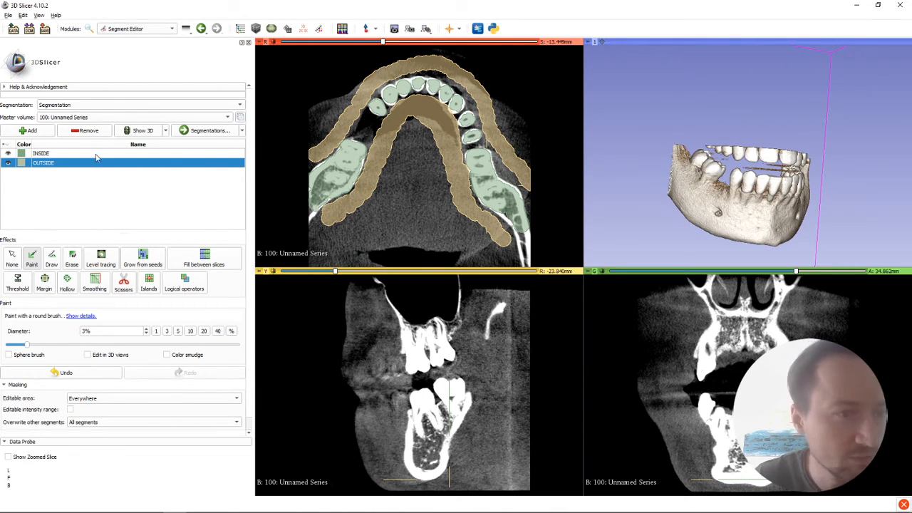
Step: Erase the part of OUTSIDE that touches the premolars on the arch's inner side in the axial slice with a 1% eraser
left_click(72, 258)
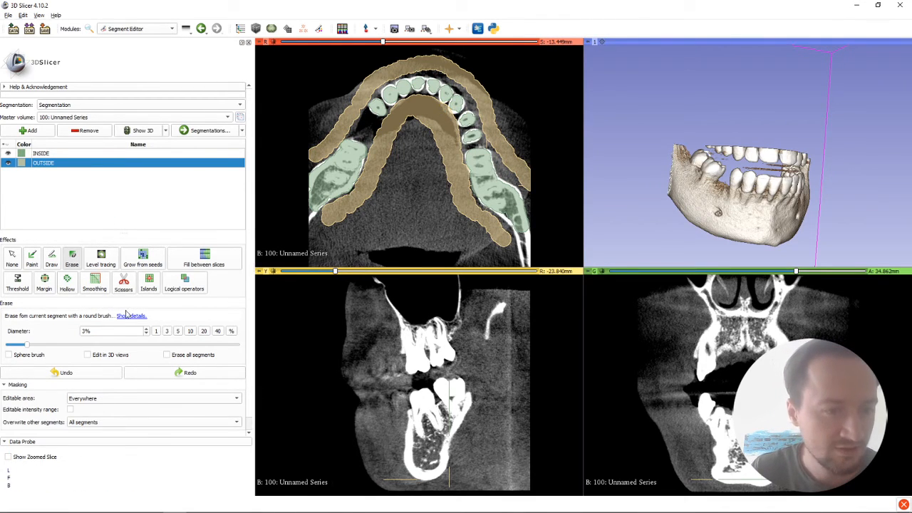
left_click(153, 330)
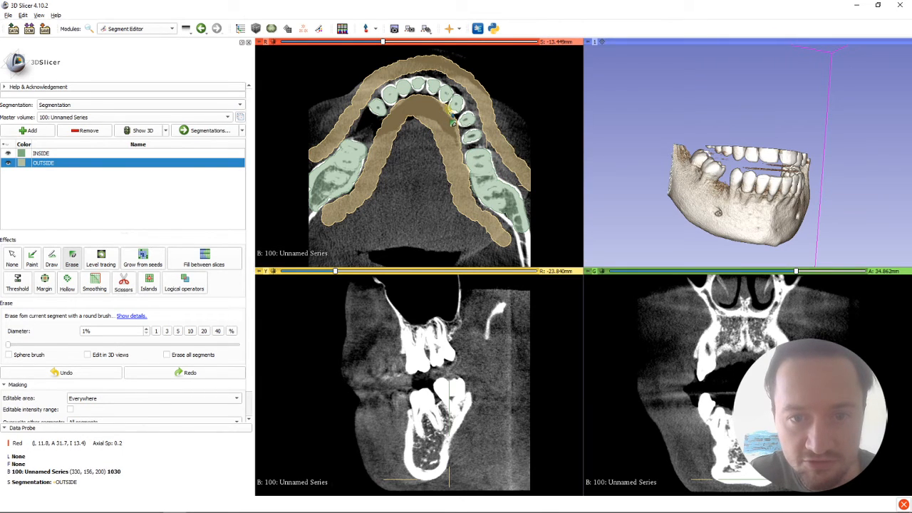
left_click_drag(453, 113, 455, 118)
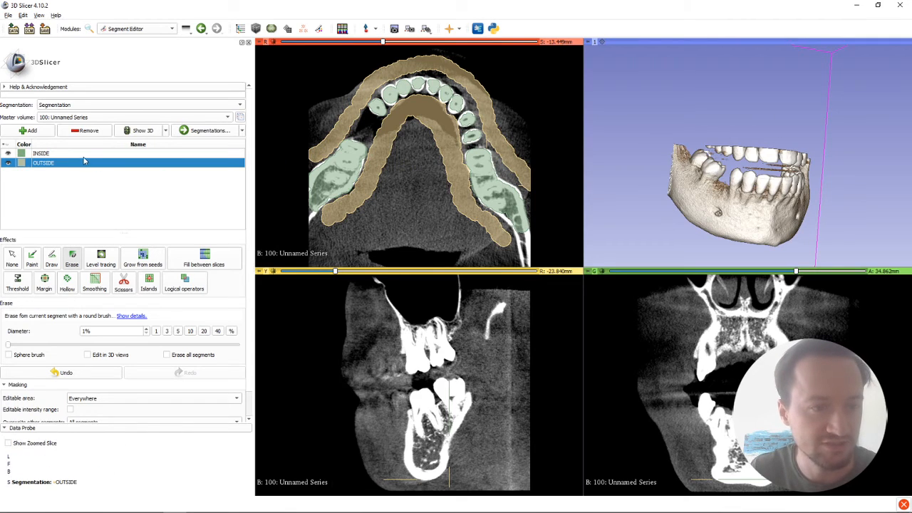
Step: Try to mark the lower molars as INSIDE in the sagittal slice with a 3% brush diameter
key("ctrl+z")
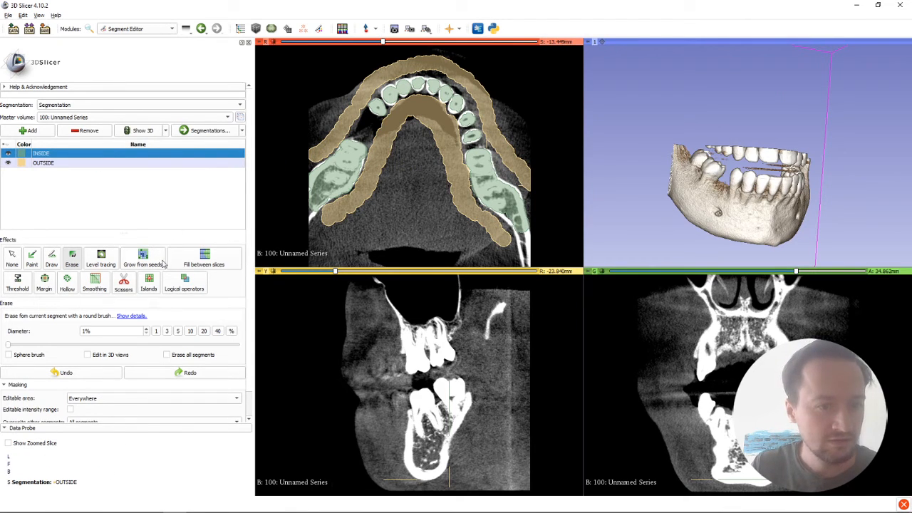
left_click(178, 331)
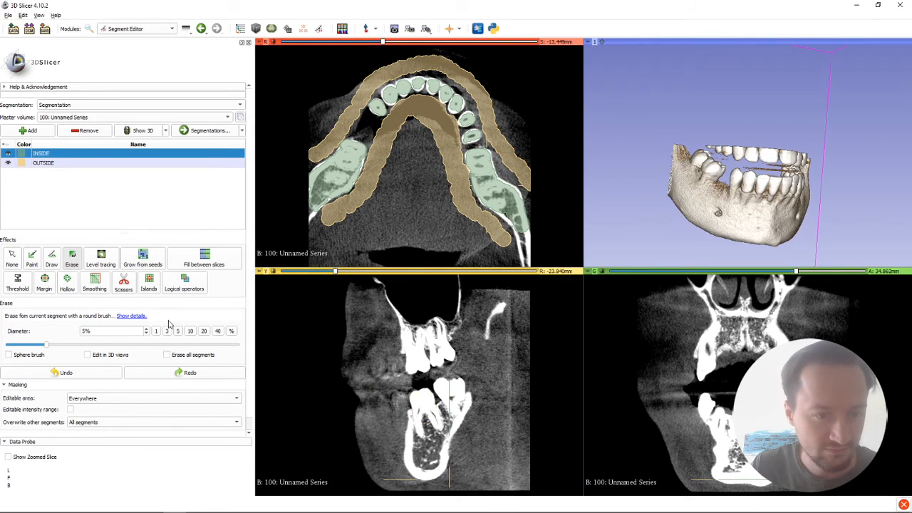
left_click(167, 331)
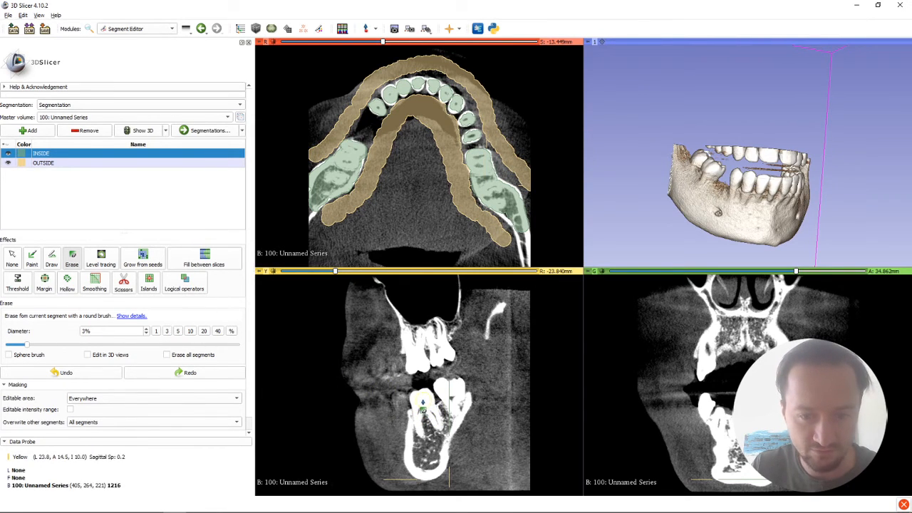
mouse_move(419, 407)
left_mouse_down()
mouse_move(442, 422)
mouse_move(448, 400)
mouse_move(448, 430)
mouse_move(421, 447)
mouse_move(422, 429)
mouse_move(420, 473)
mouse_move(460, 417)
left_mouse_up()
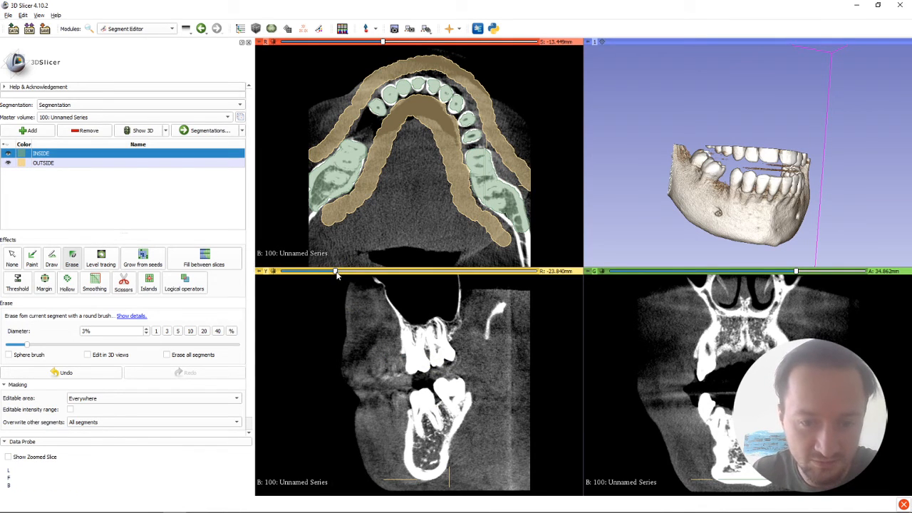
Step: Set the sagittal slice to R -17.840 mm and paint INSIDE over the lower teeth and jawbone with a 3% brush
left_click_drag(338, 274, 340, 276)
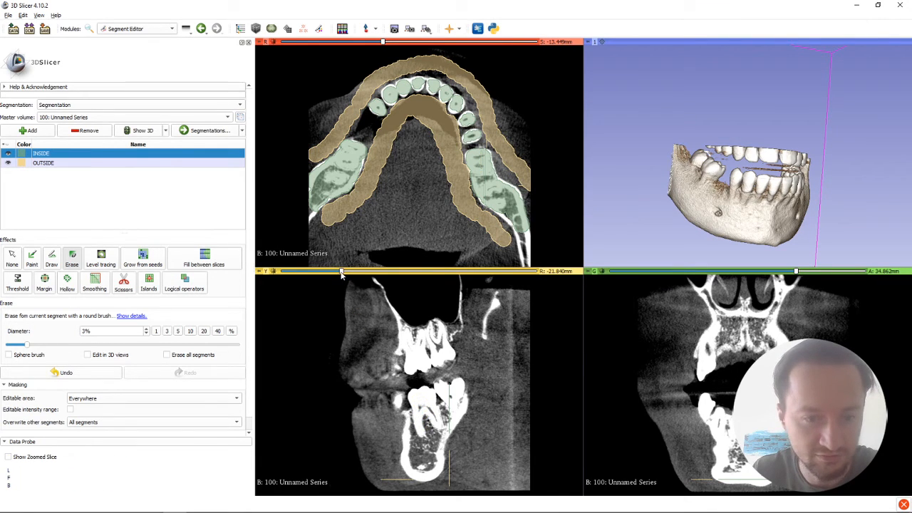
left_click_drag(341, 275, 354, 274)
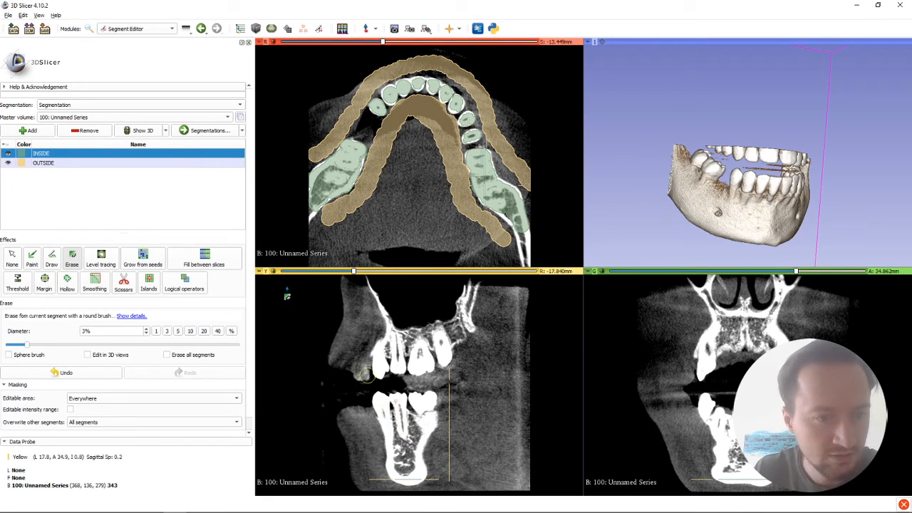
left_click(32, 262)
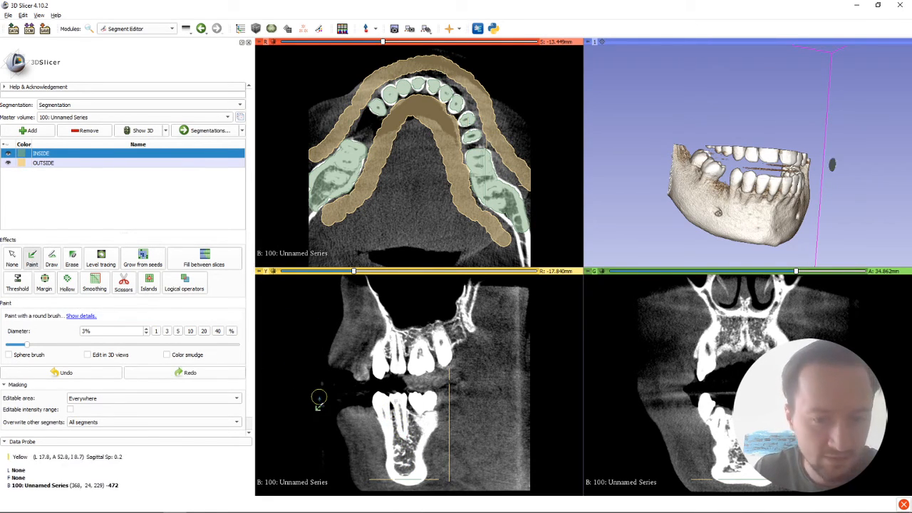
mouse_move(383, 407)
left_mouse_down()
mouse_move(393, 436)
mouse_move(400, 412)
mouse_move(425, 412)
mouse_move(425, 400)
mouse_move(428, 421)
mouse_move(404, 470)
mouse_move(402, 438)
mouse_move(401, 480)
mouse_move(417, 436)
mouse_move(393, 409)
mouse_move(424, 403)
mouse_move(429, 413)
mouse_move(418, 458)
mouse_move(394, 443)
mouse_move(399, 481)
mouse_move(422, 479)
left_mouse_up()
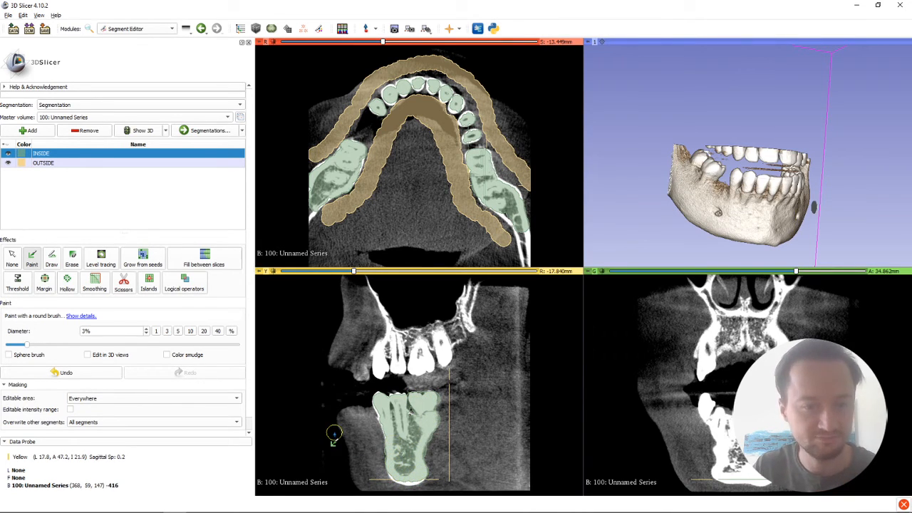
Step: Erase the INSIDE spill between the lower teeth and along both outer jaw edges in the sagittal slice with a 1% eraser
left_click(72, 260)
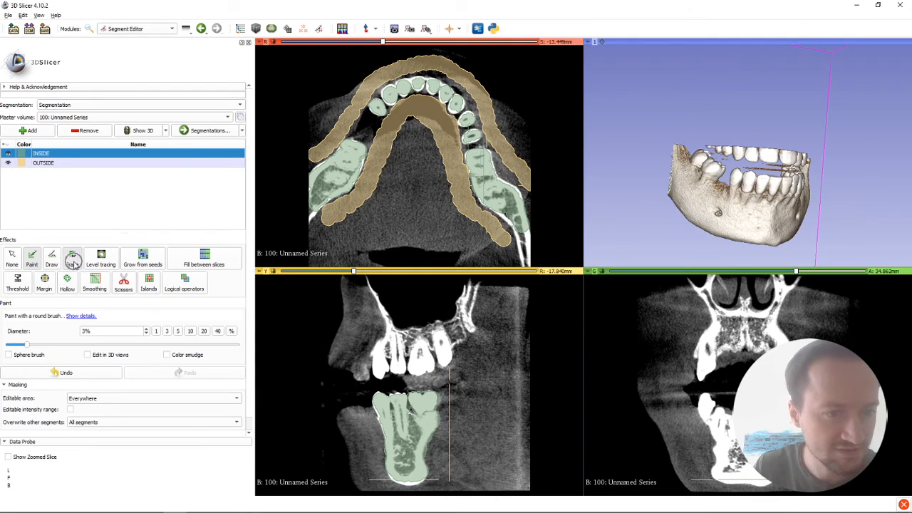
left_click(156, 331)
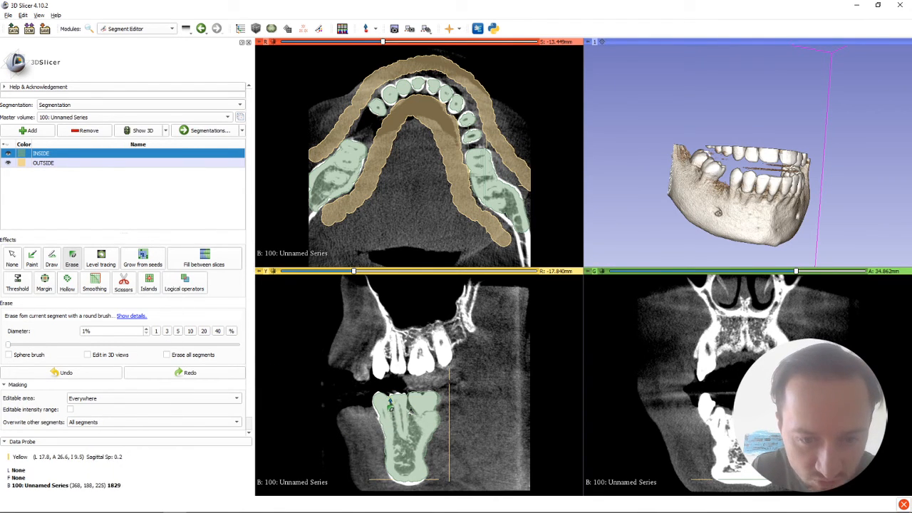
left_click_drag(391, 407, 409, 423)
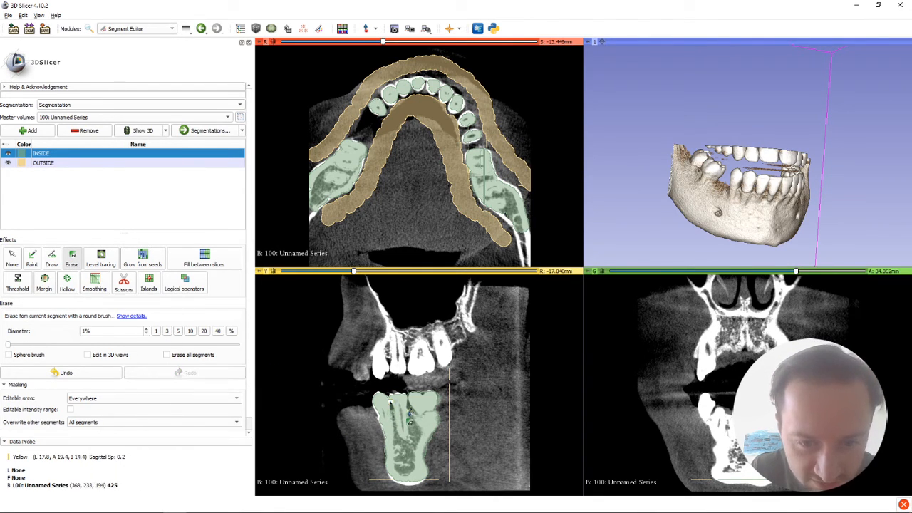
key("ctrl+z")
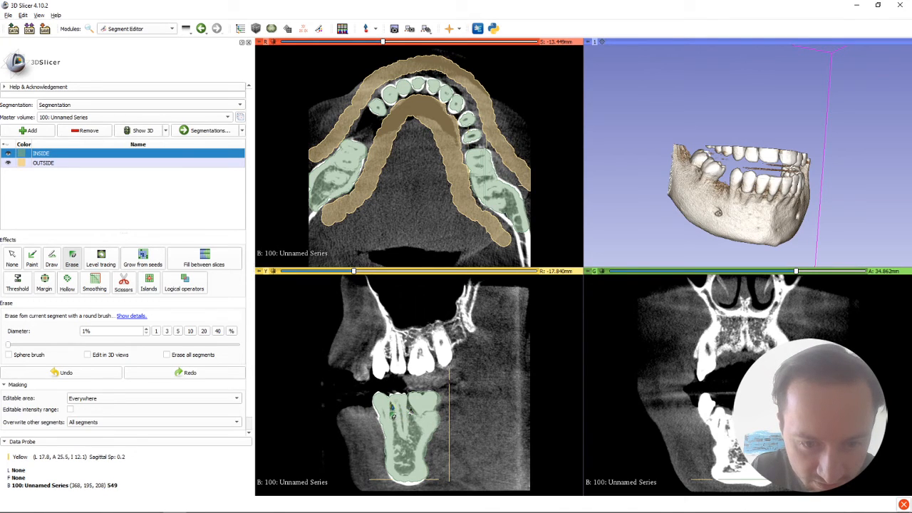
left_click_drag(392, 425, 419, 422)
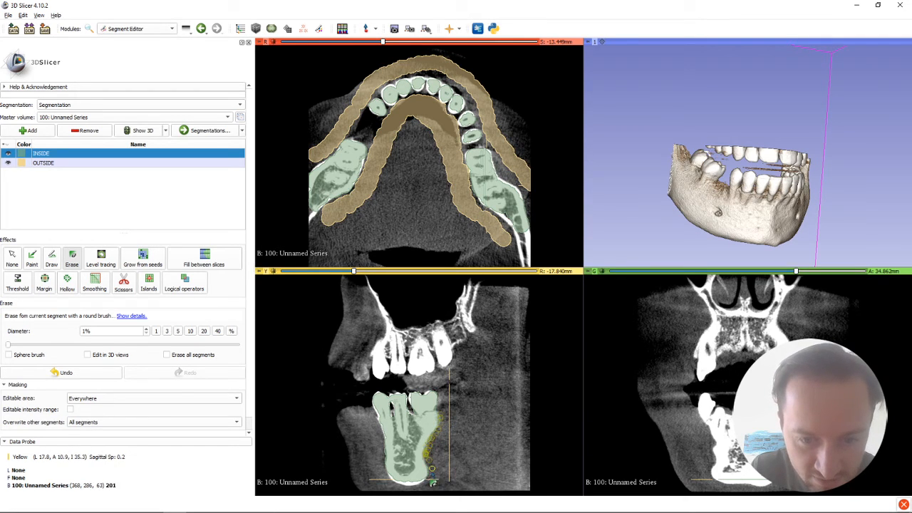
left_click_drag(433, 475, 433, 476)
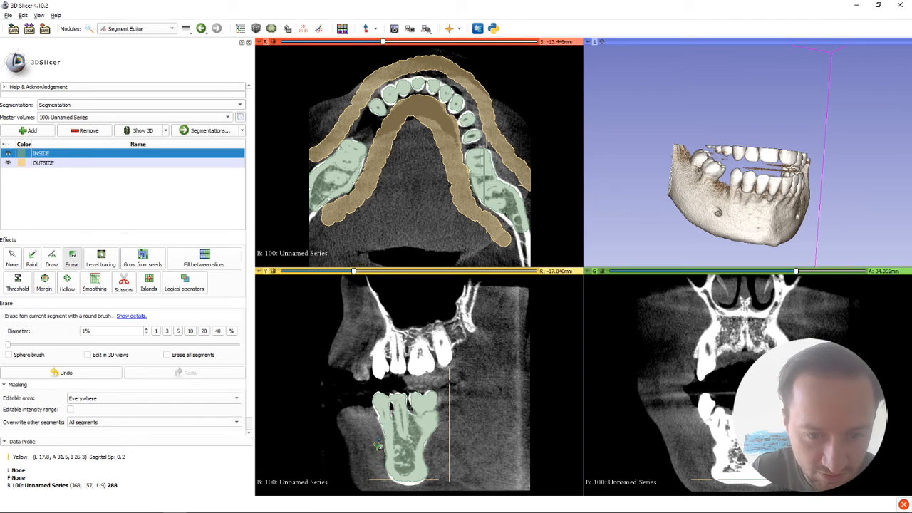
left_click_drag(385, 476, 382, 477)
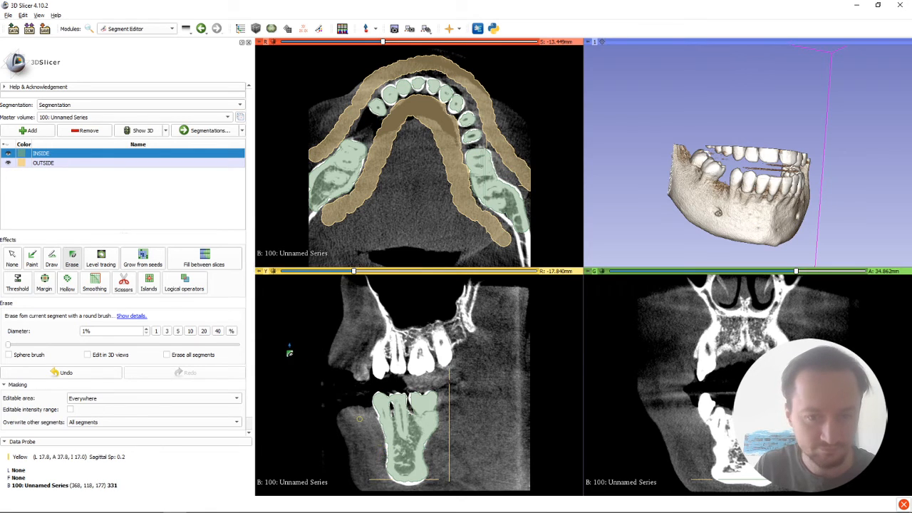
Step: Paint OUTSIDE bands in front of and behind the lower jaw in the sagittal slice with a 5% brush
left_click(44, 164)
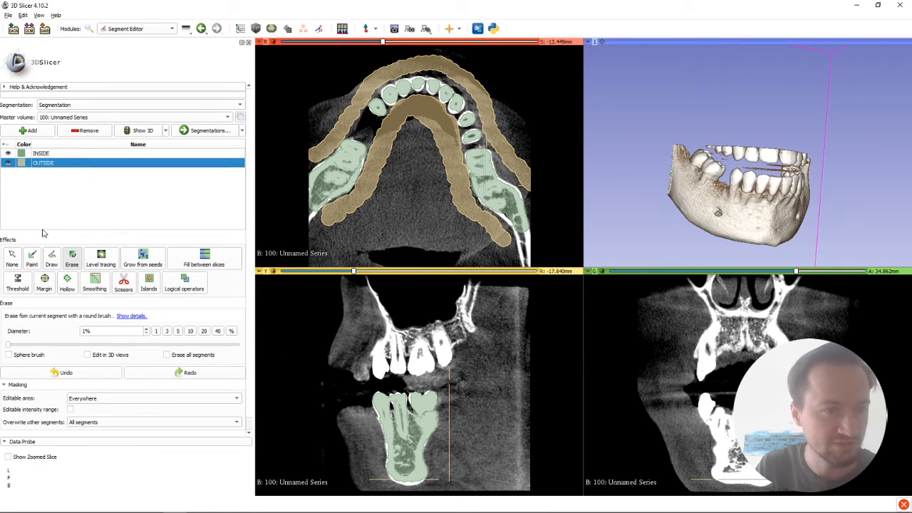
left_click(32, 257)
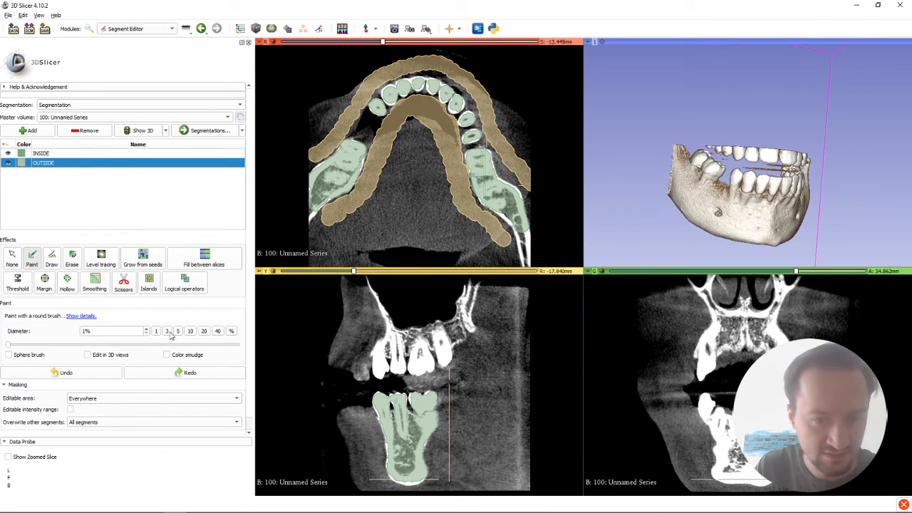
left_click(166, 331)
left_click(178, 331)
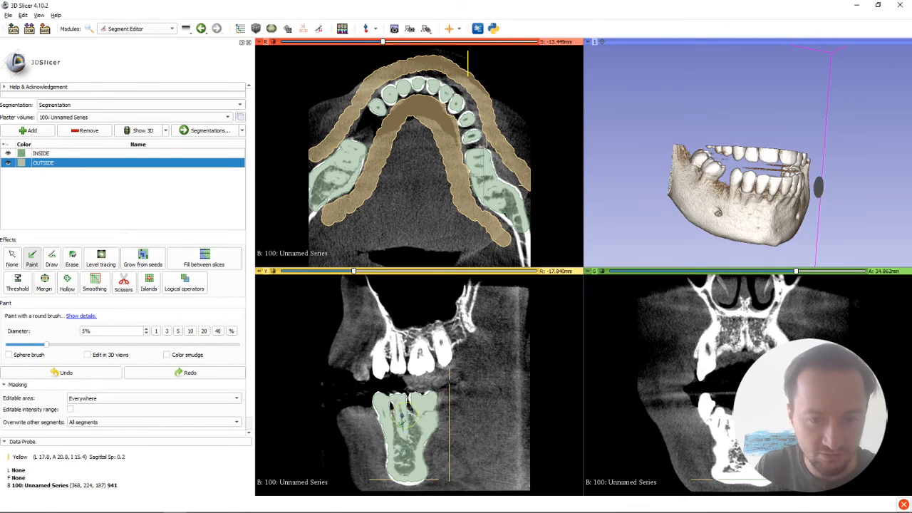
mouse_move(359, 401)
left_mouse_down()
mouse_move(371, 478)
mouse_move(360, 409)
left_mouse_up()
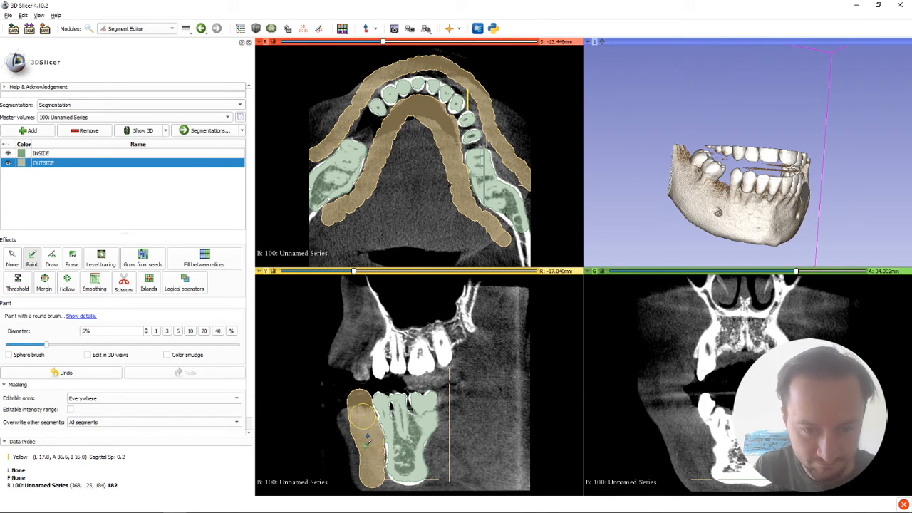
mouse_move(451, 389)
left_mouse_down()
mouse_move(439, 499)
mouse_move(441, 482)
left_mouse_up()
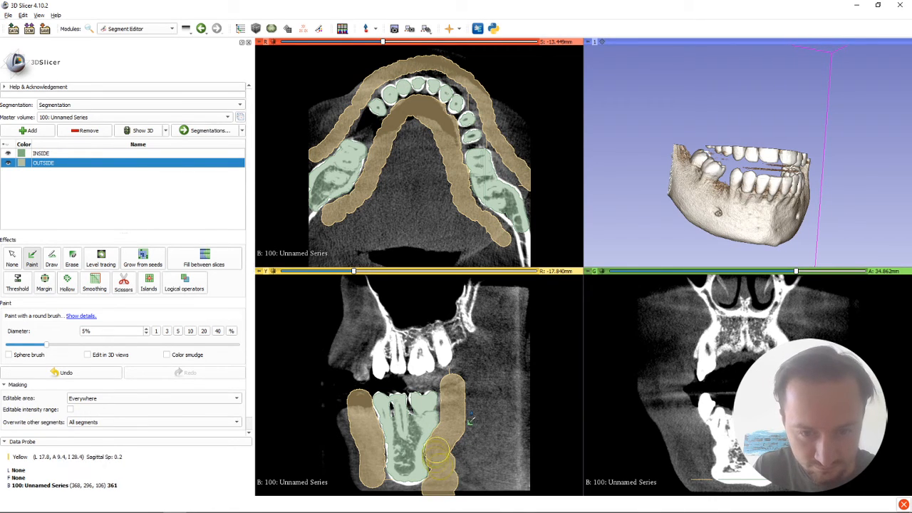
mouse_move(452, 394)
left_mouse_down()
mouse_move(451, 415)
mouse_move(449, 380)
left_mouse_up()
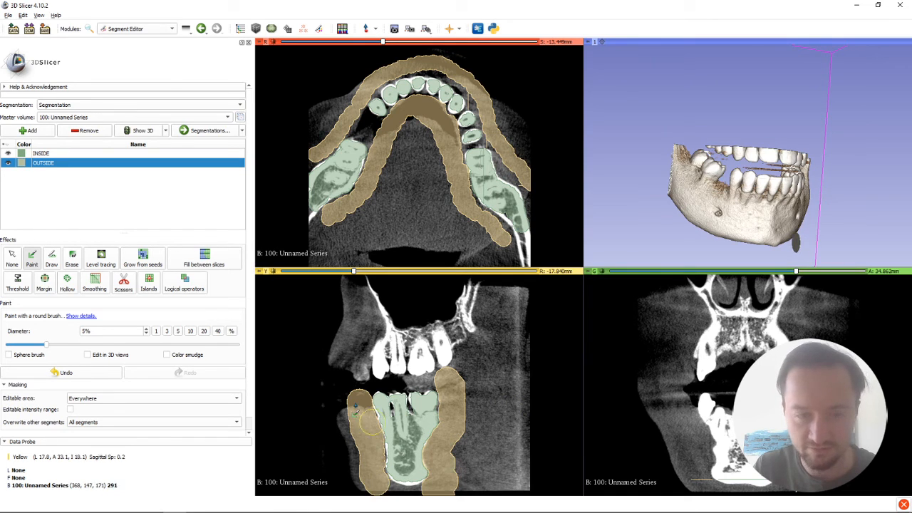
Step: Paint INSIDE over the lower jaw and teeth in the coronal slice with 5%, 3% and 1% brushes, and clean its edge with a 1% eraser
left_click(42, 154)
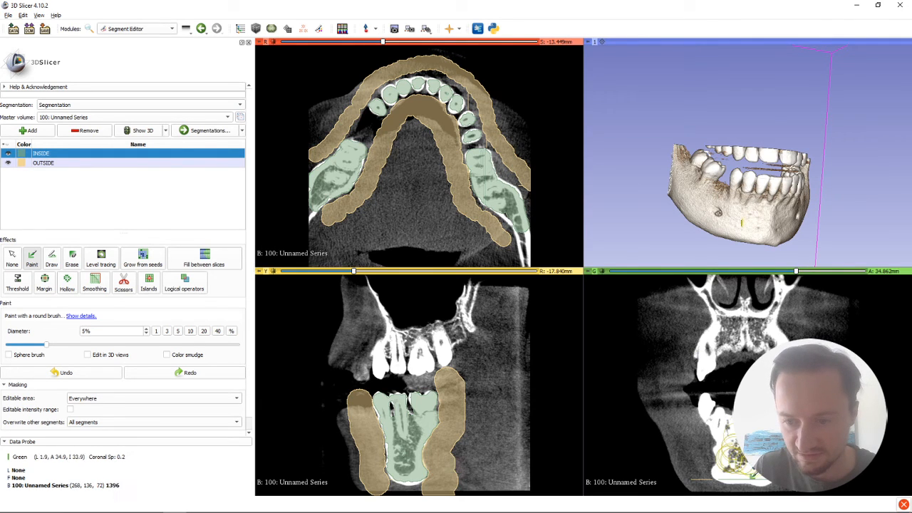
left_click(734, 453)
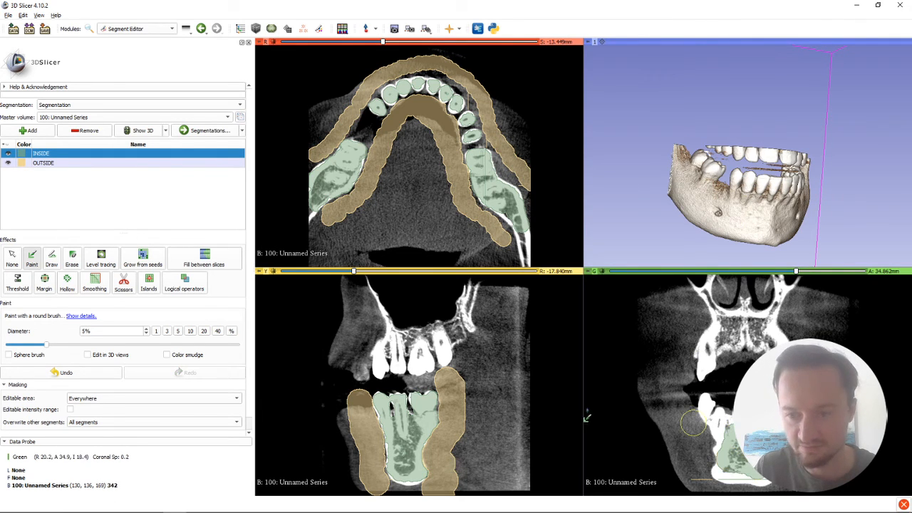
left_click(167, 331)
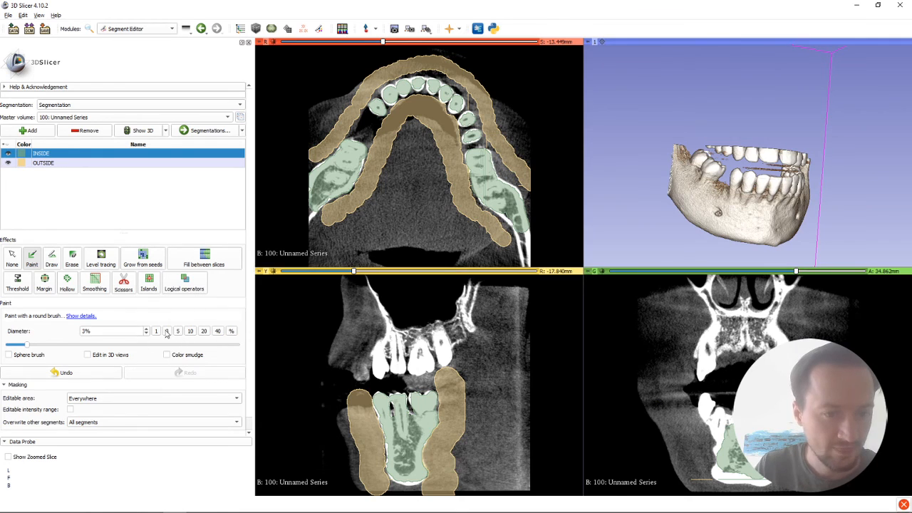
mouse_move(725, 429)
left_mouse_down()
mouse_move(707, 408)
mouse_move(727, 476)
left_mouse_up()
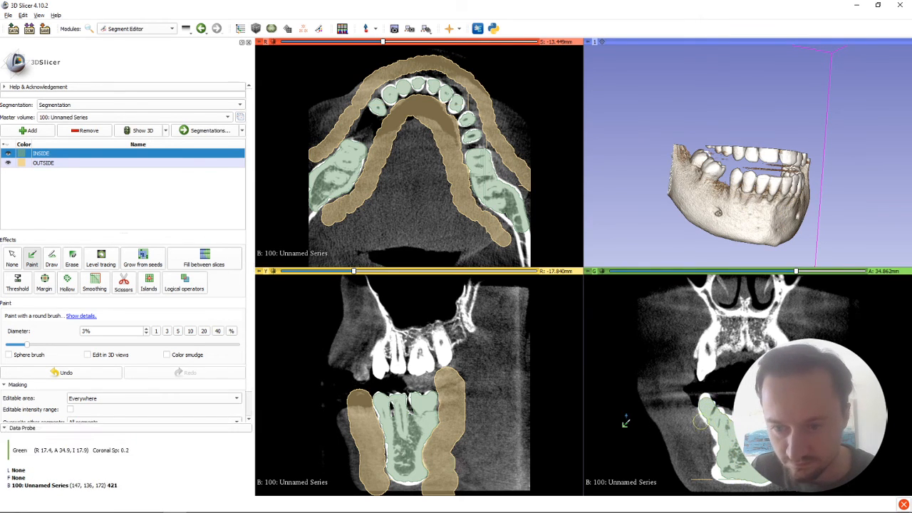
left_click(156, 331)
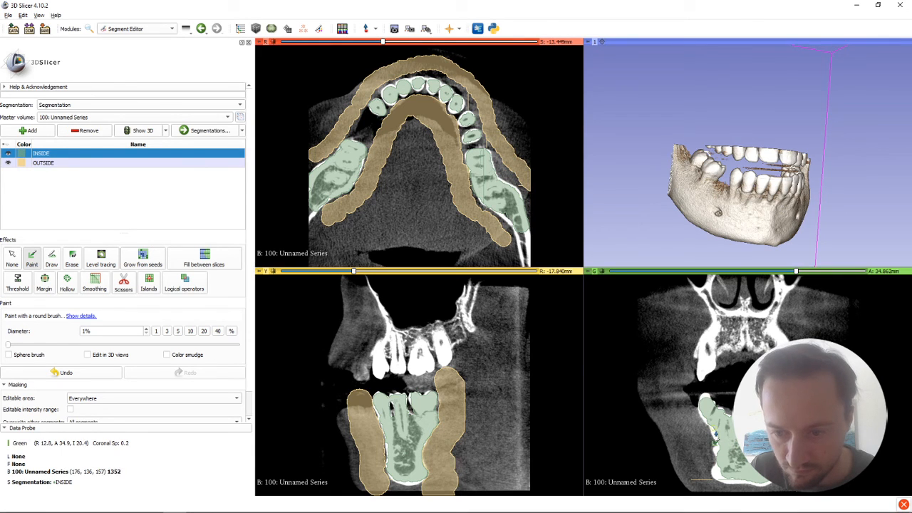
mouse_move(716, 437)
left_mouse_down()
mouse_move(718, 479)
mouse_move(758, 481)
left_mouse_up()
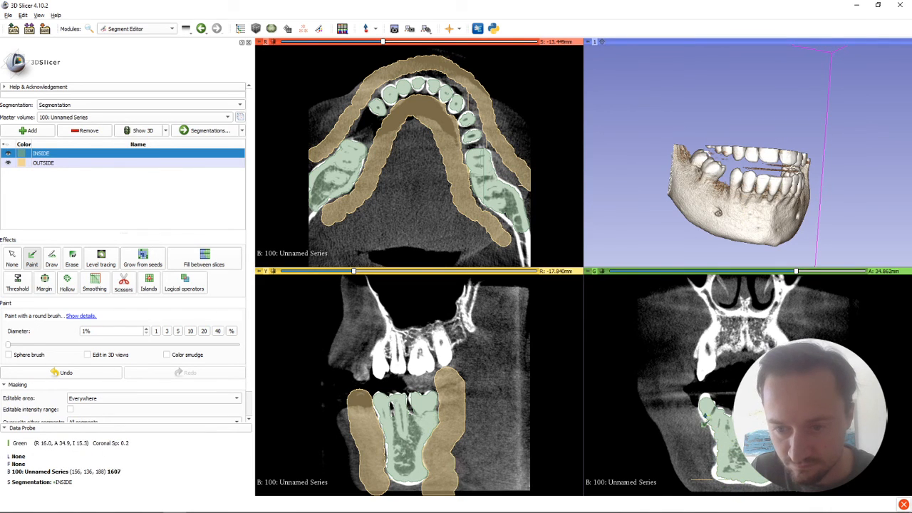
left_click_drag(703, 403, 705, 401)
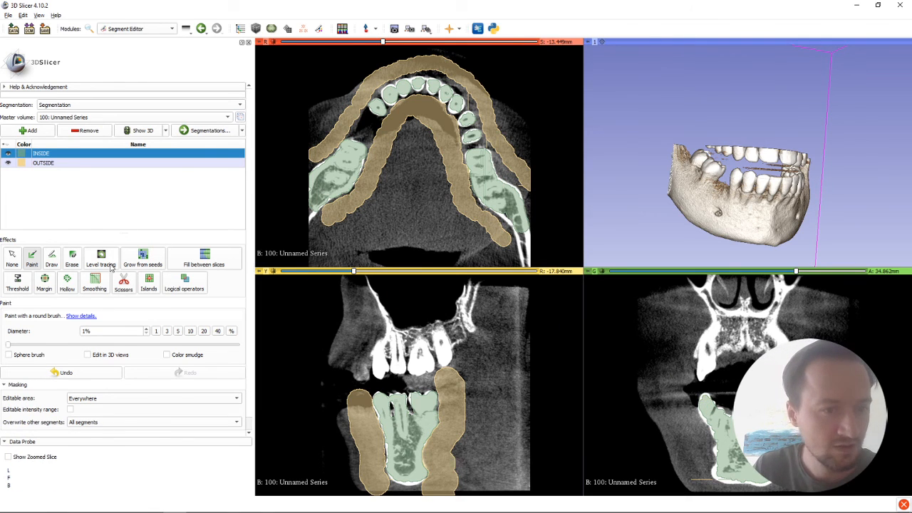
left_click(72, 258)
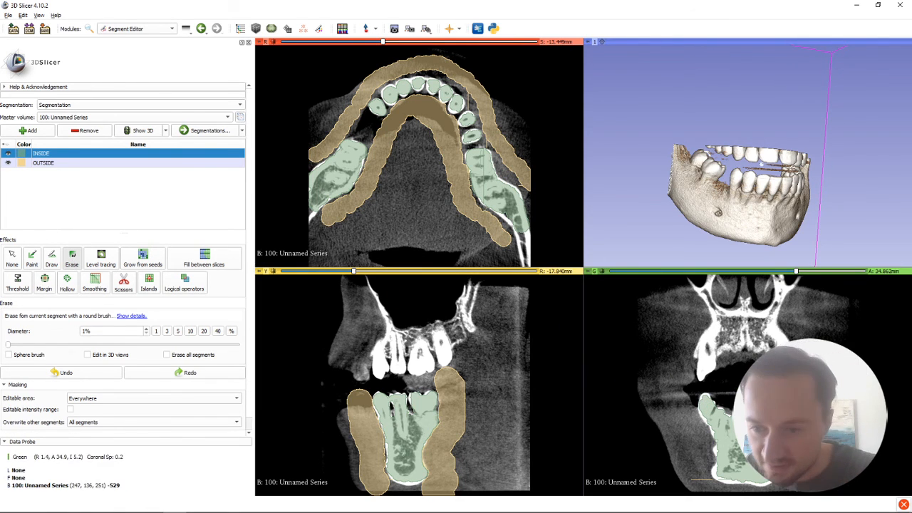
left_click_drag(776, 409, 776, 406)
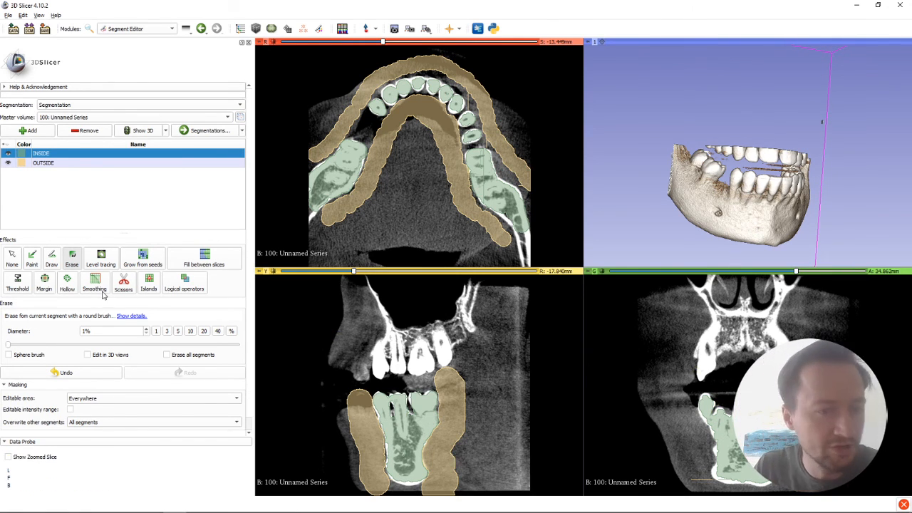
Step: Paint OUTSIDE around the lower jaw and above the teeth in the coronal slice with a 3% brush
left_click(33, 258)
left_click(48, 163)
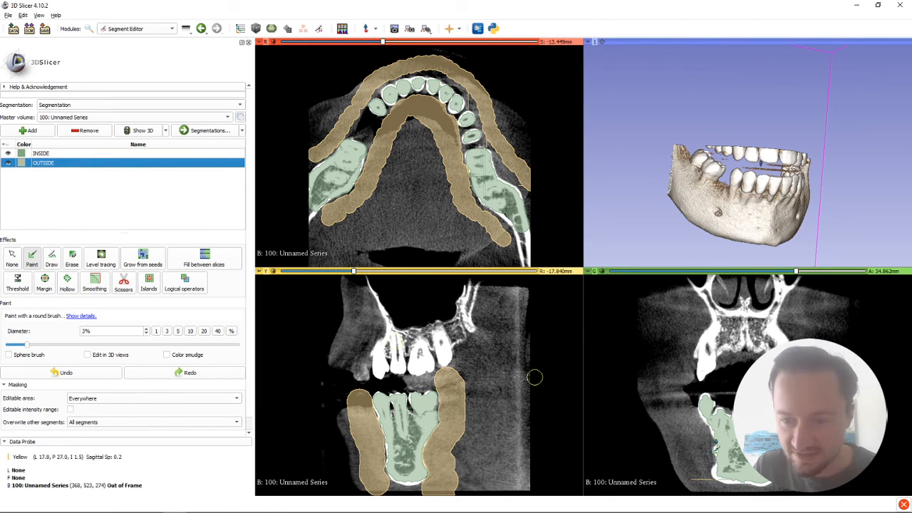
mouse_move(685, 409)
left_mouse_down()
mouse_move(700, 487)
mouse_move(701, 436)
left_mouse_up()
mouse_move(689, 405)
left_mouse_down()
mouse_move(727, 391)
mouse_move(749, 404)
mouse_move(723, 404)
left_mouse_up()
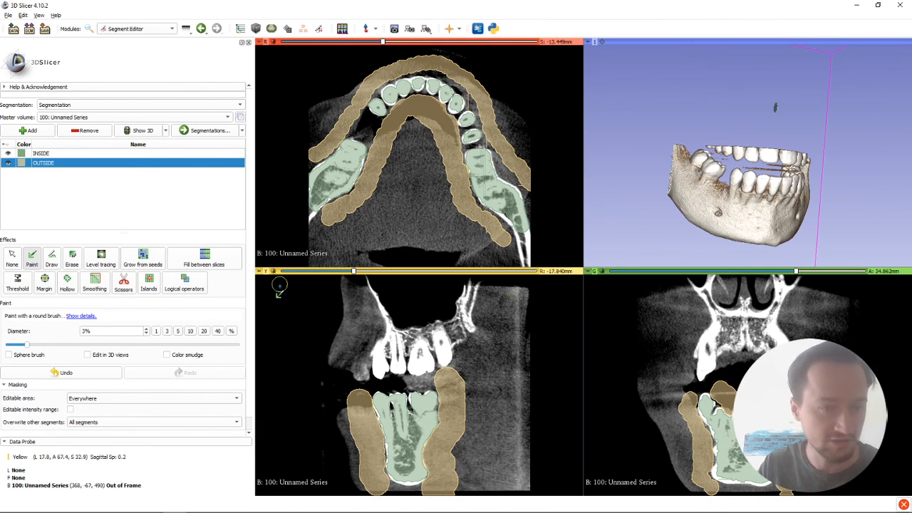
Step: Initialize Grow from seeds to compute the complete segmentation from the INSIDE and OUTSIDE seeds
left_click(148, 264)
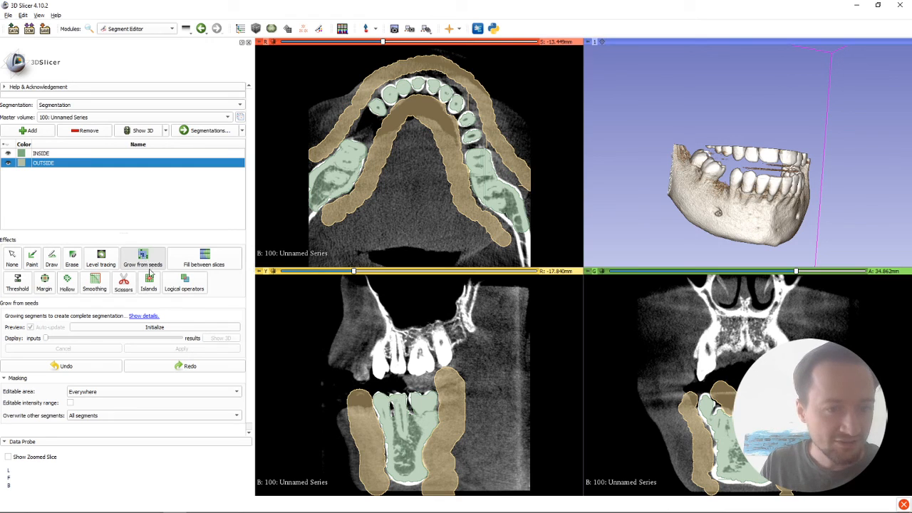
left_click(148, 328)
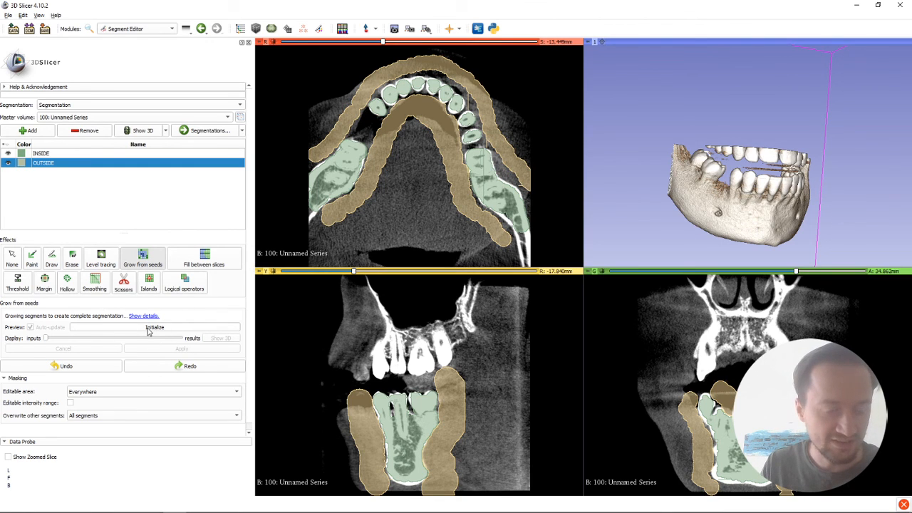
left_click(148, 328)
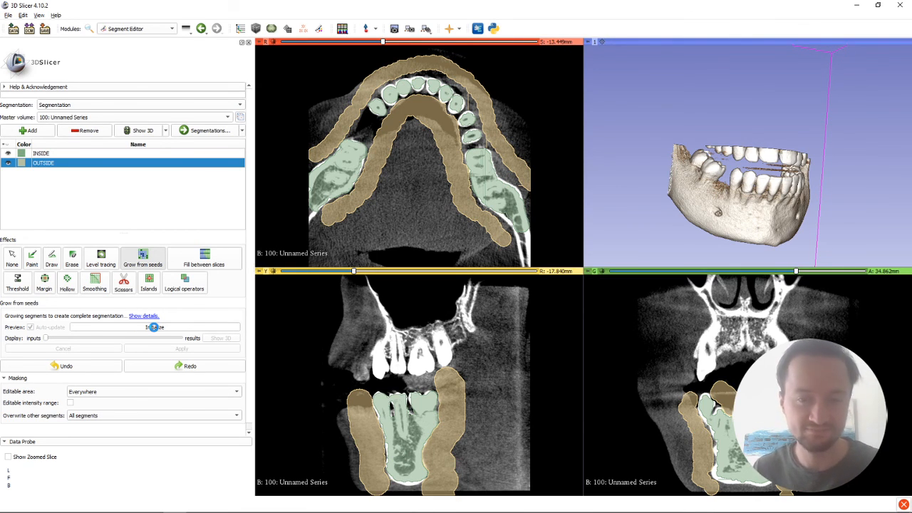
key("alt+Tab")
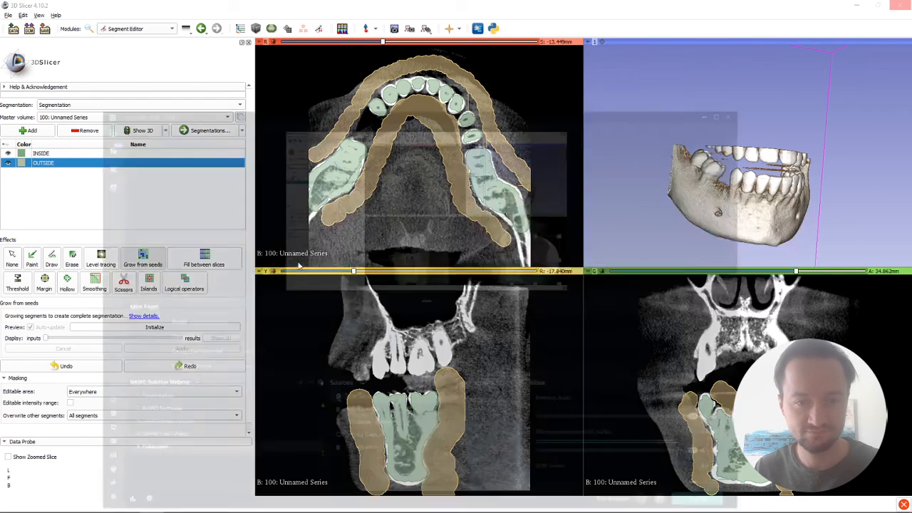